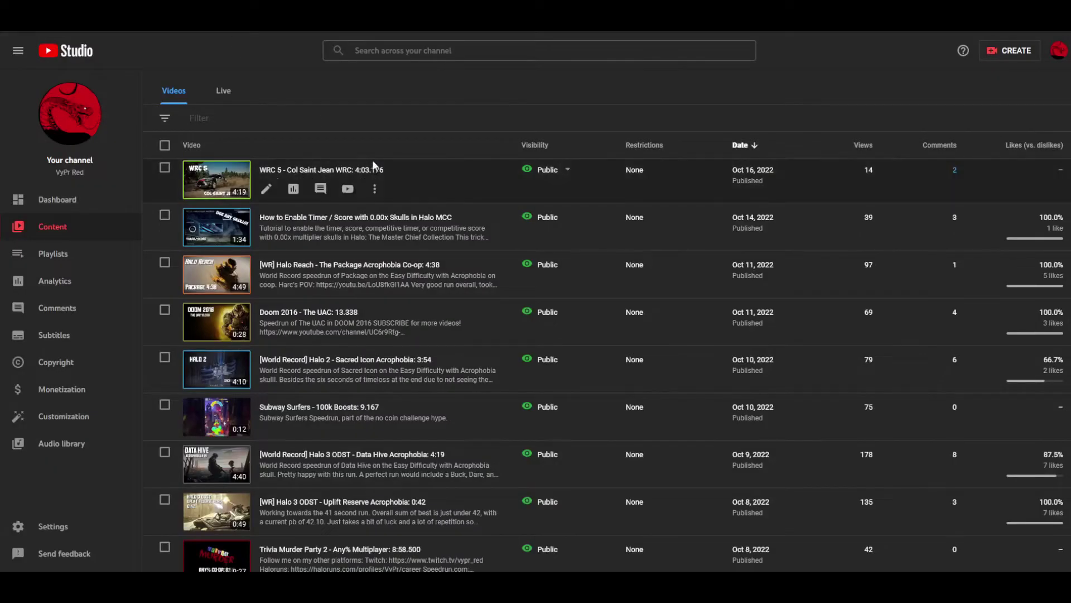
Step: Open the video upload dialog for the channel and close it without choosing a file
click(1036, 55)
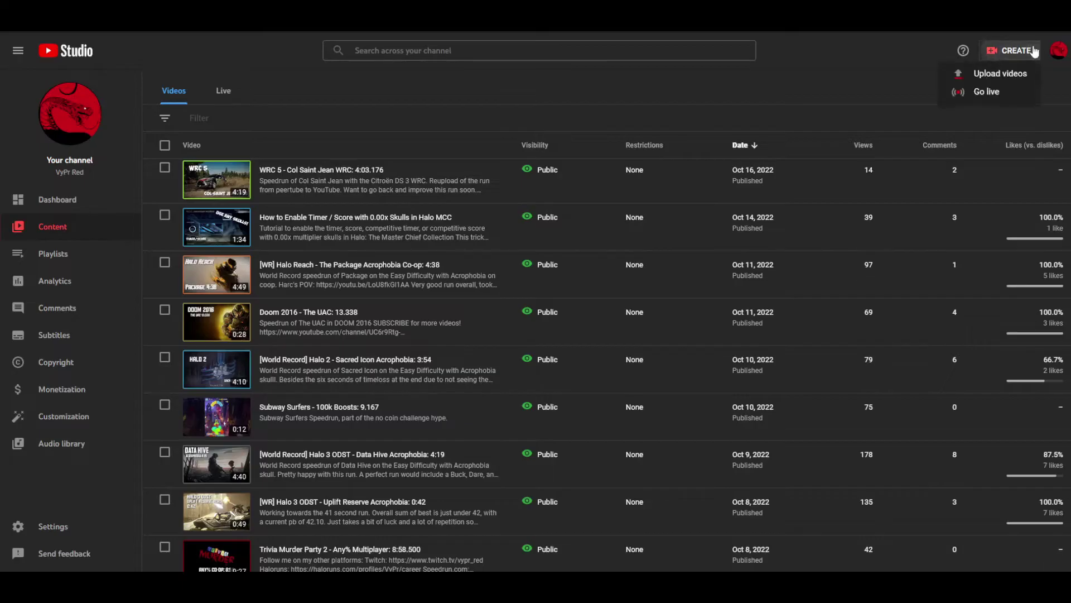
click(1007, 73)
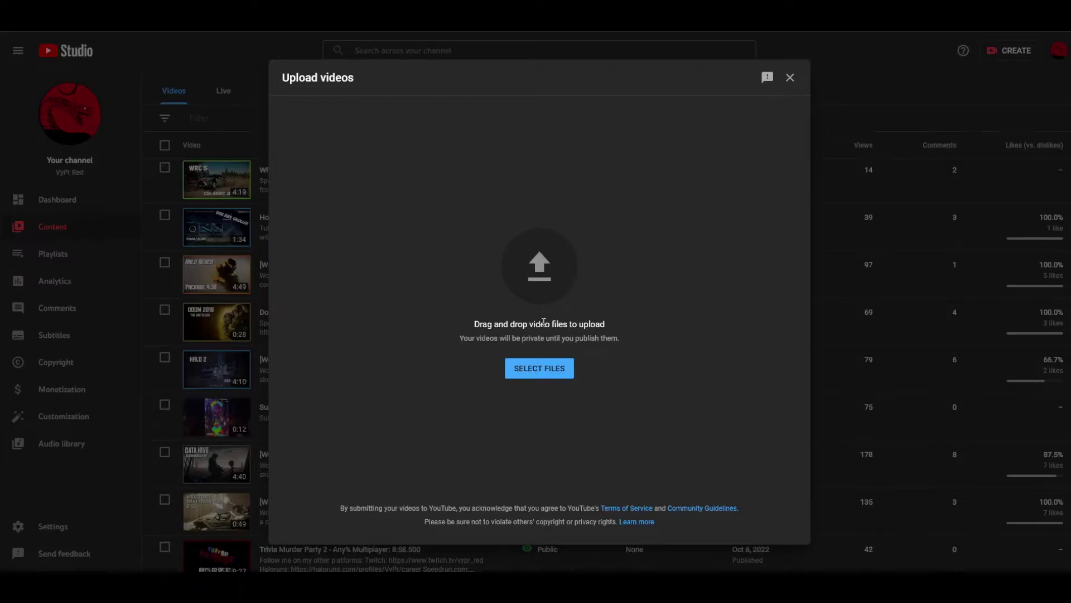
click(790, 77)
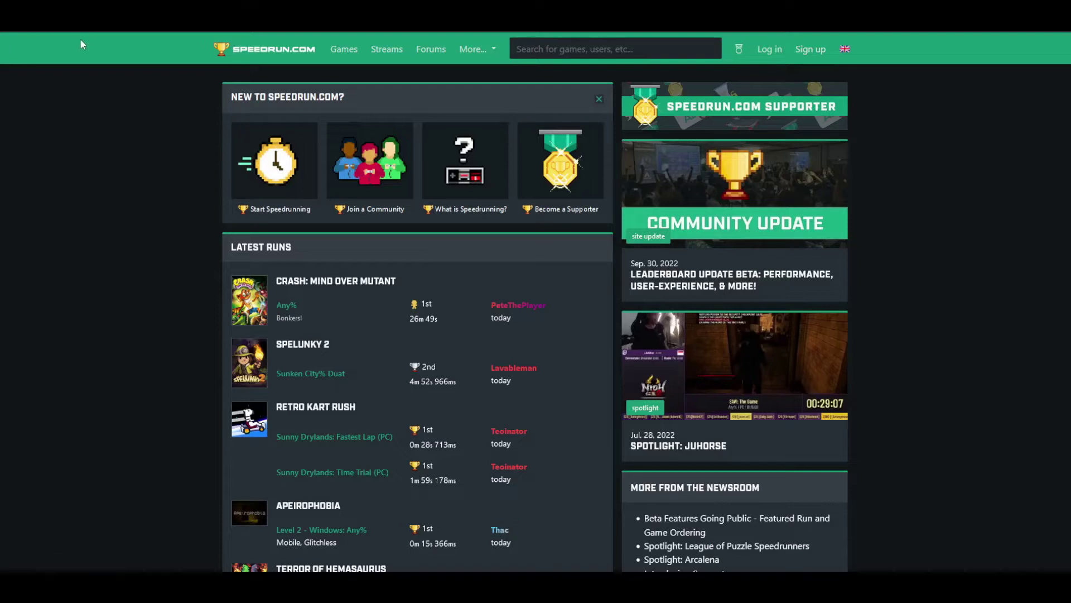
Step: On speedrun.com, open the account sign-up form and look at the username field and its help note
click(809, 49)
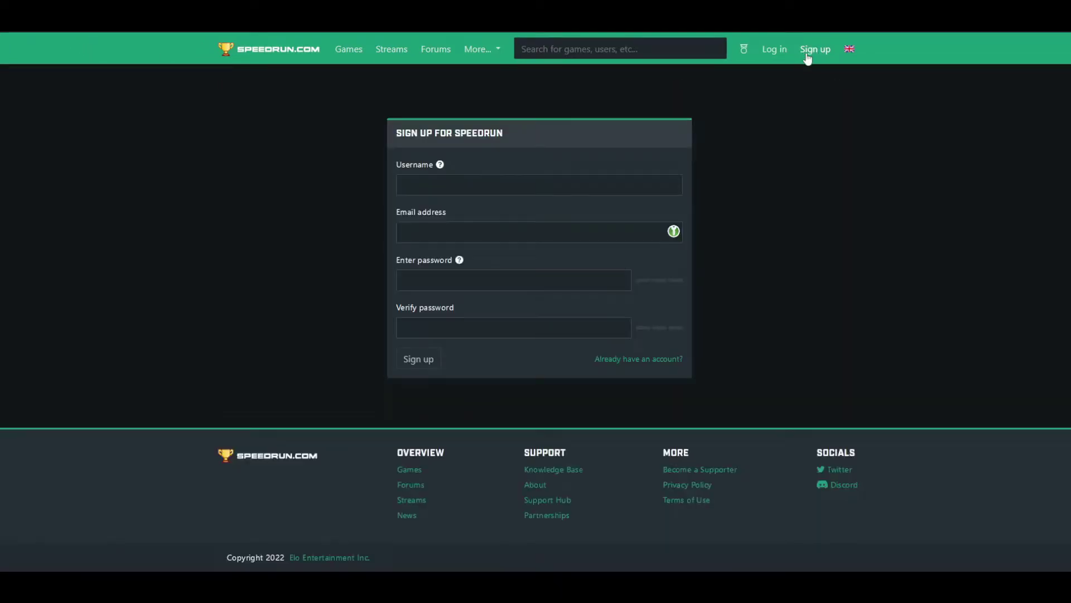
click(468, 179)
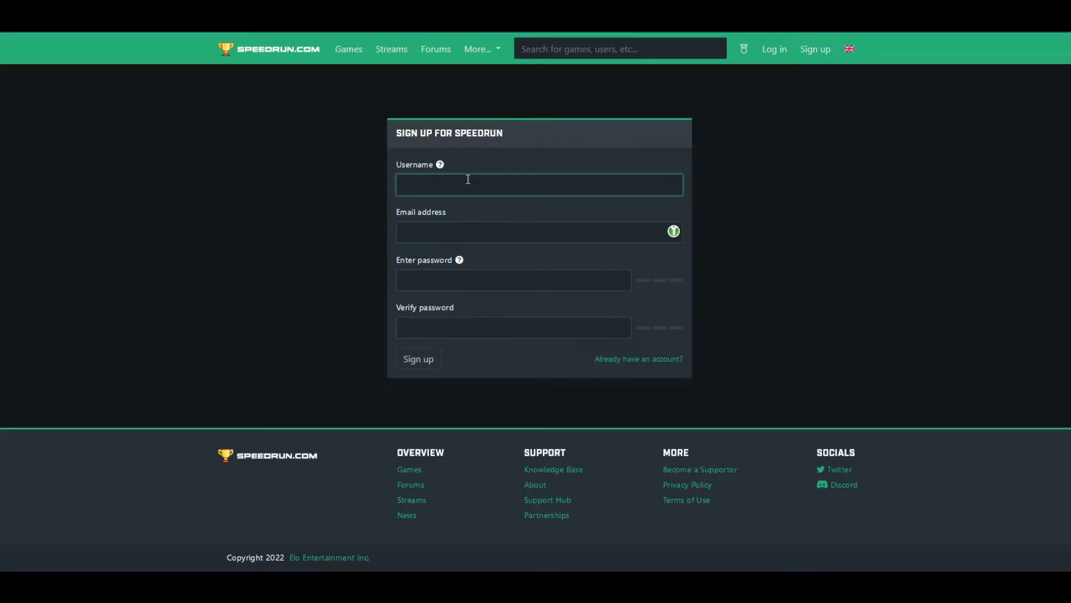
text(#)
text(%)
key(BackSpace)
key(BackSpace)
text(_)
key(BackSpace)
mouse_move(440, 168)
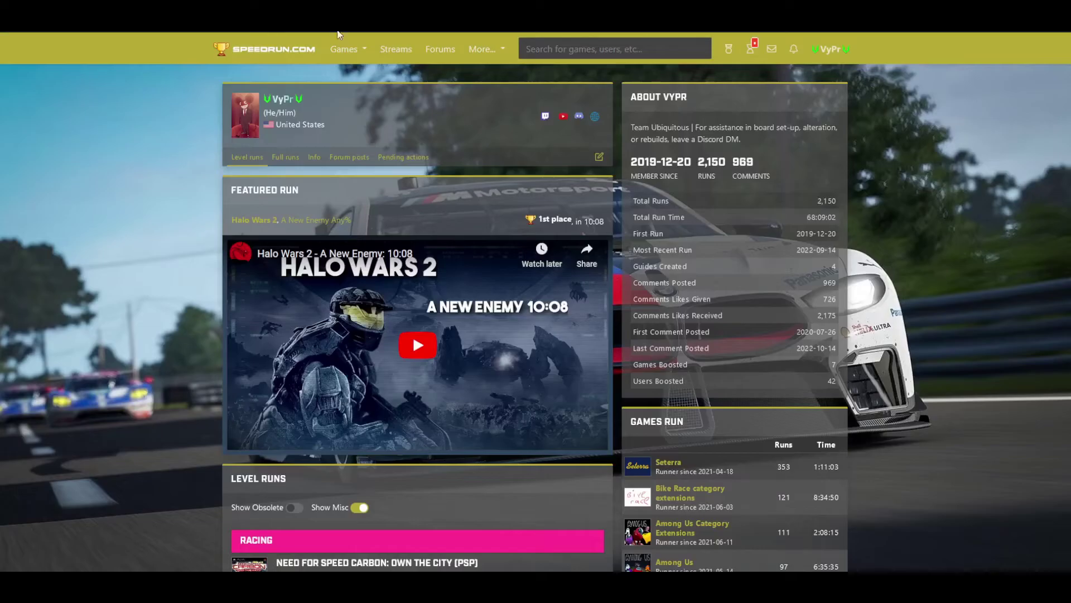
Step: Search the site for "halo 3 odst" and open the Halo 3: ODST Category Extensions leaderboard
click(653, 54)
text(halo)
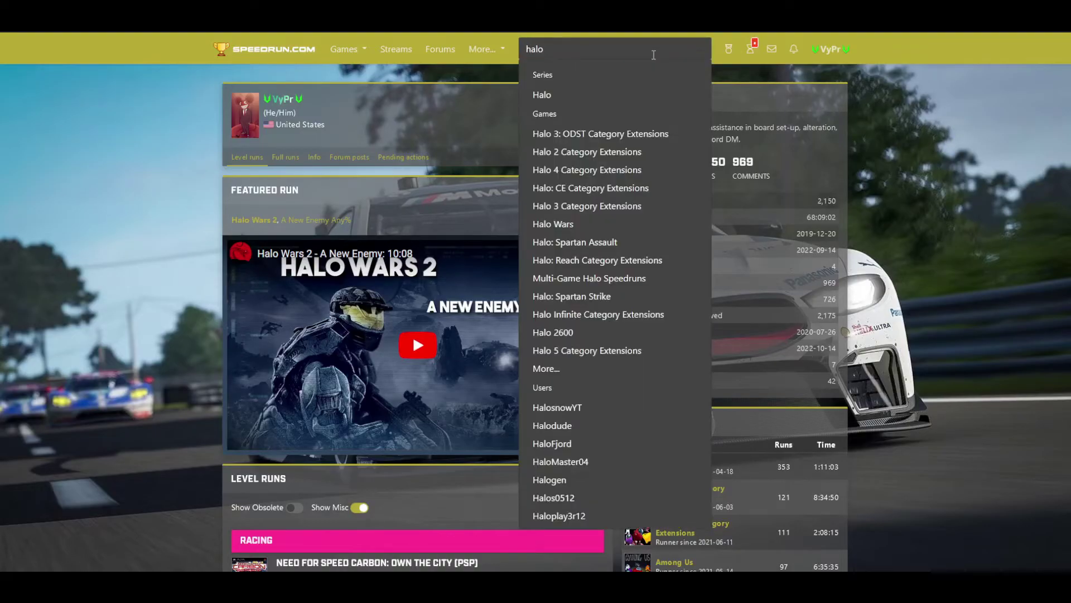
text( 3 odst)
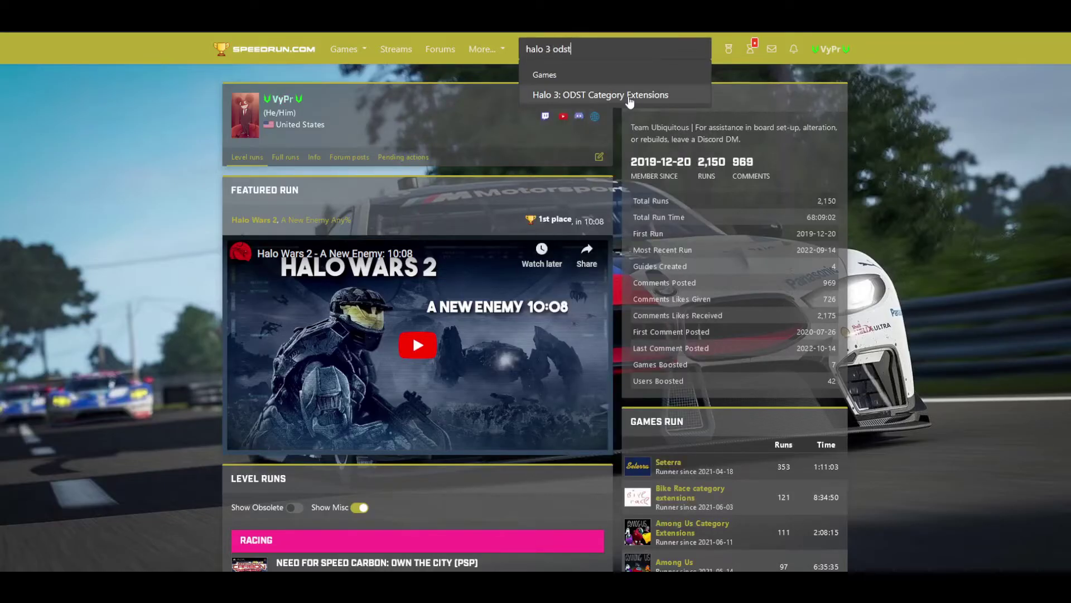
key(Return)
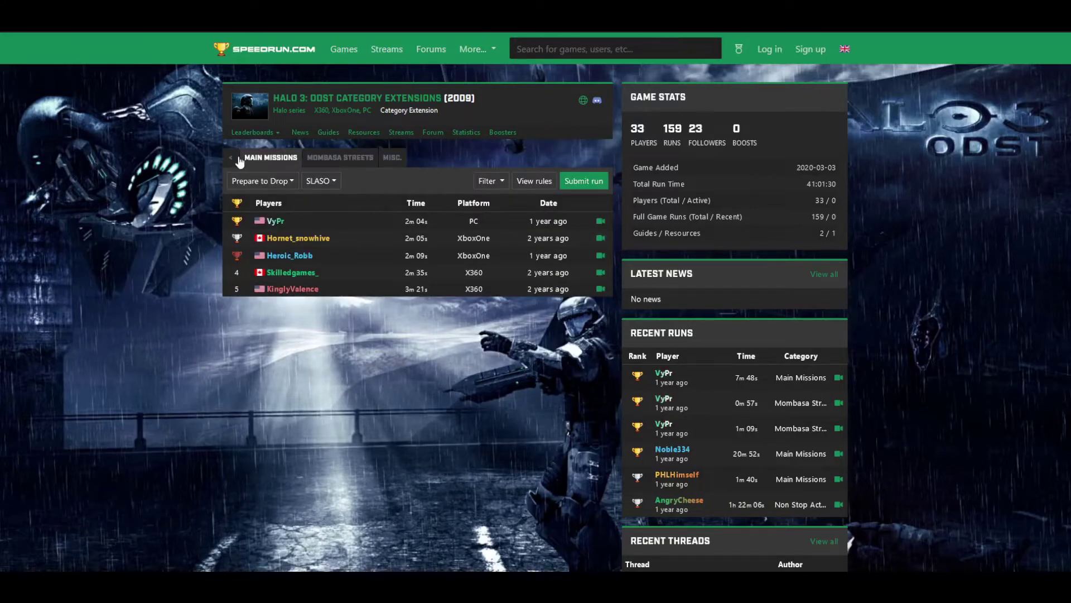
Step: Show the Main Missions leaderboard for the Data Hive level in the Acrophobia category
click(233, 162)
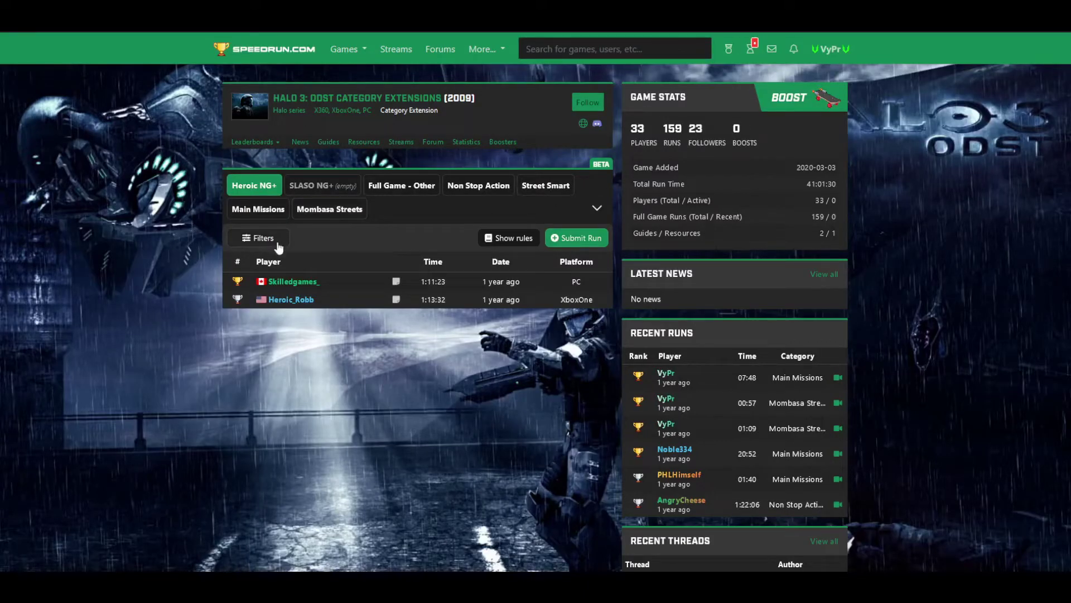
click(275, 211)
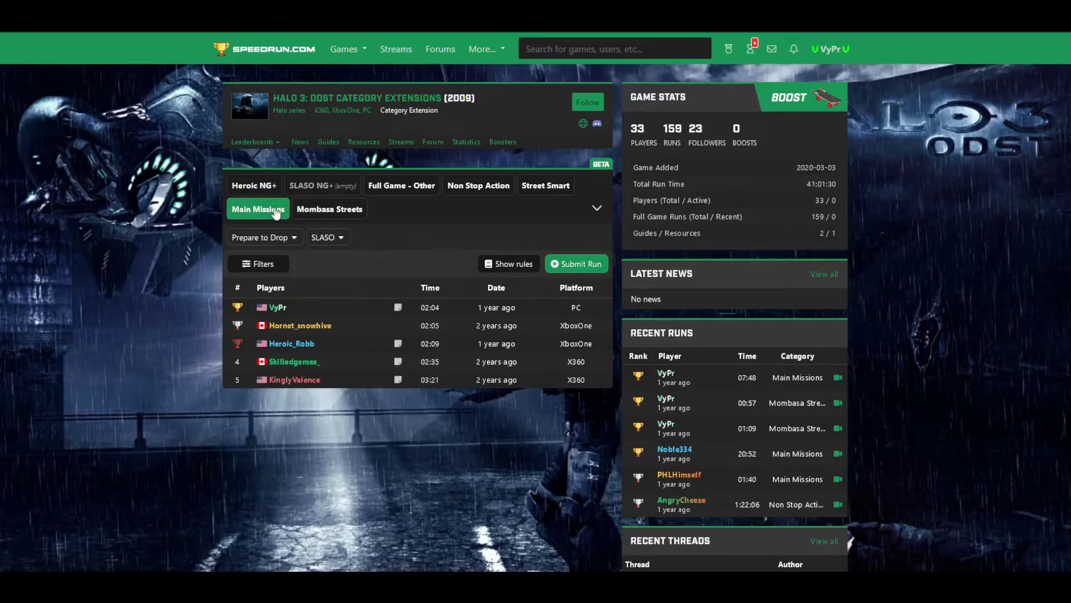
click(284, 240)
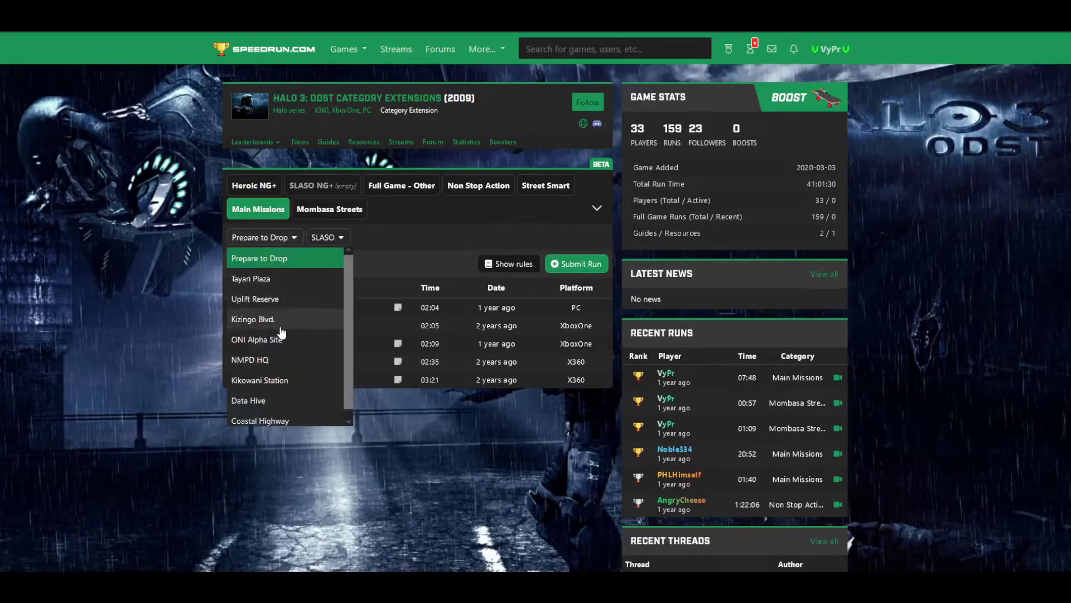
click(251, 400)
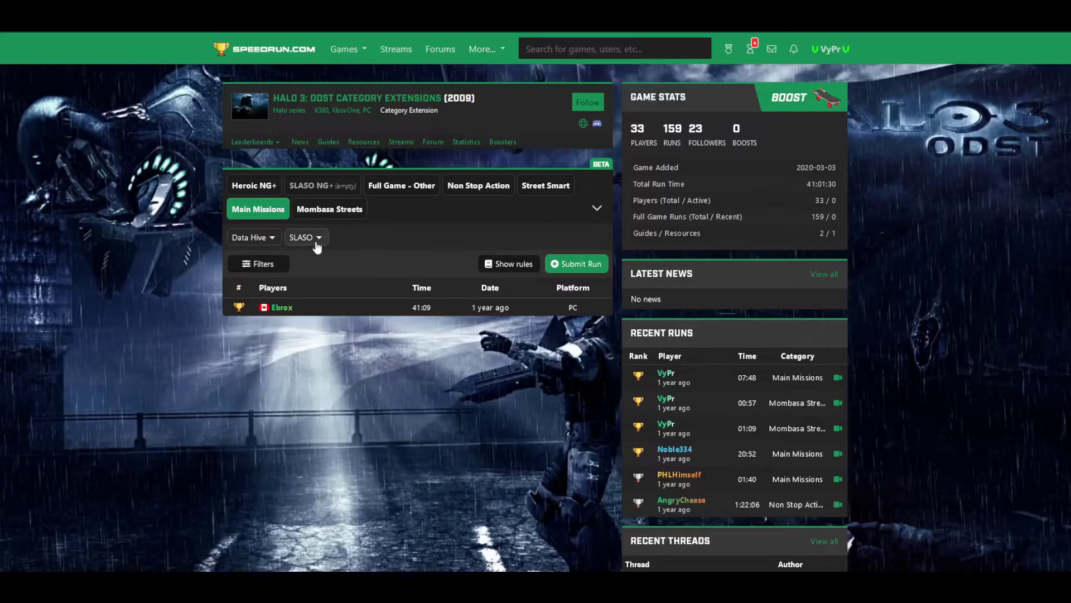
click(312, 246)
click(314, 280)
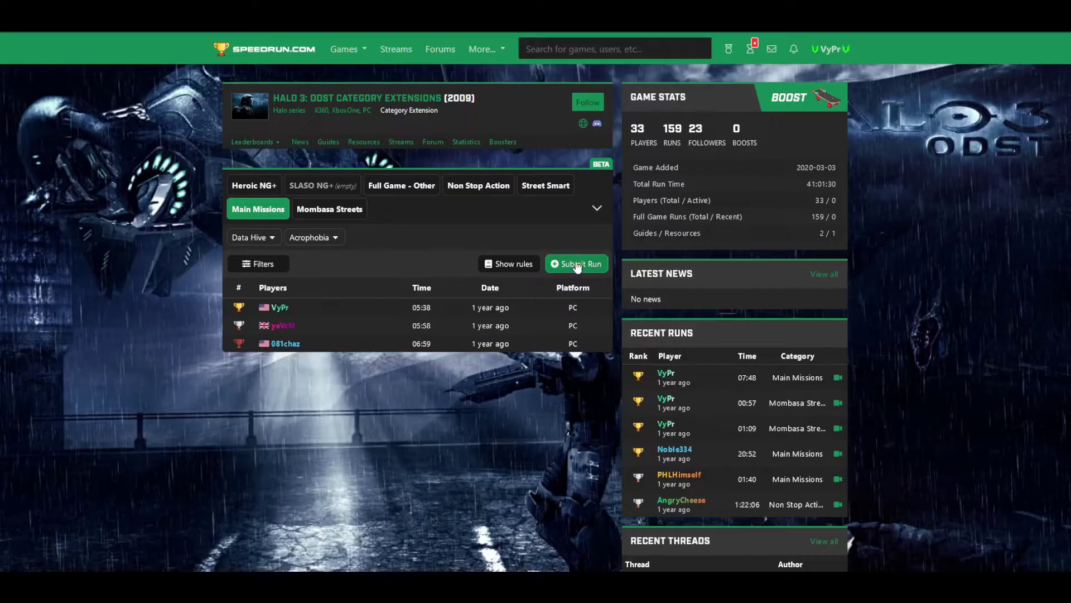
Step: Look at the run submission form, return to the leaderboard and read the SLASO category rules
click(600, 265)
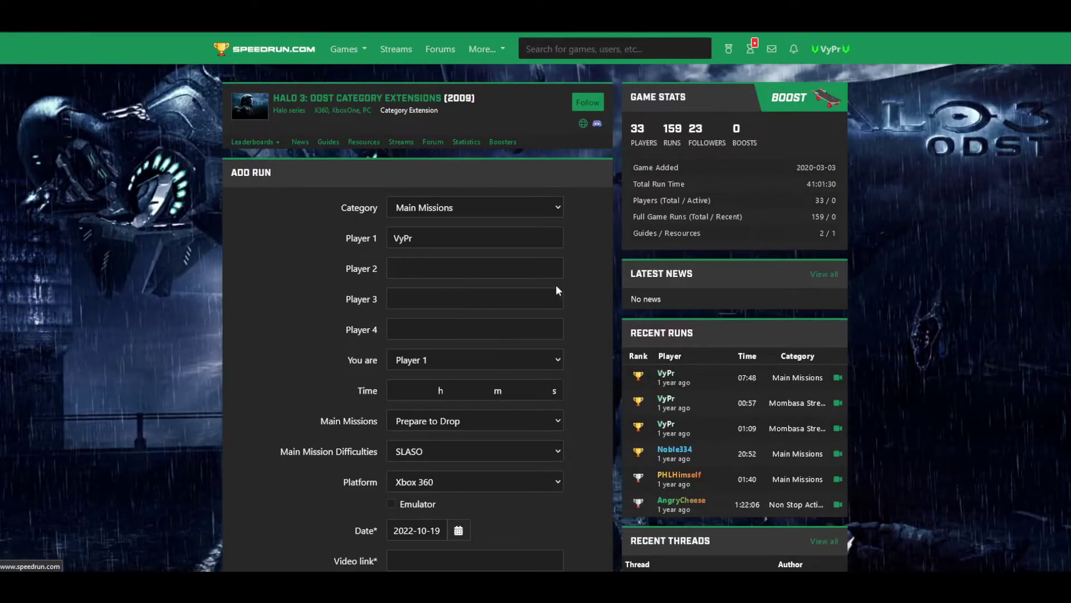
key(alt+Left)
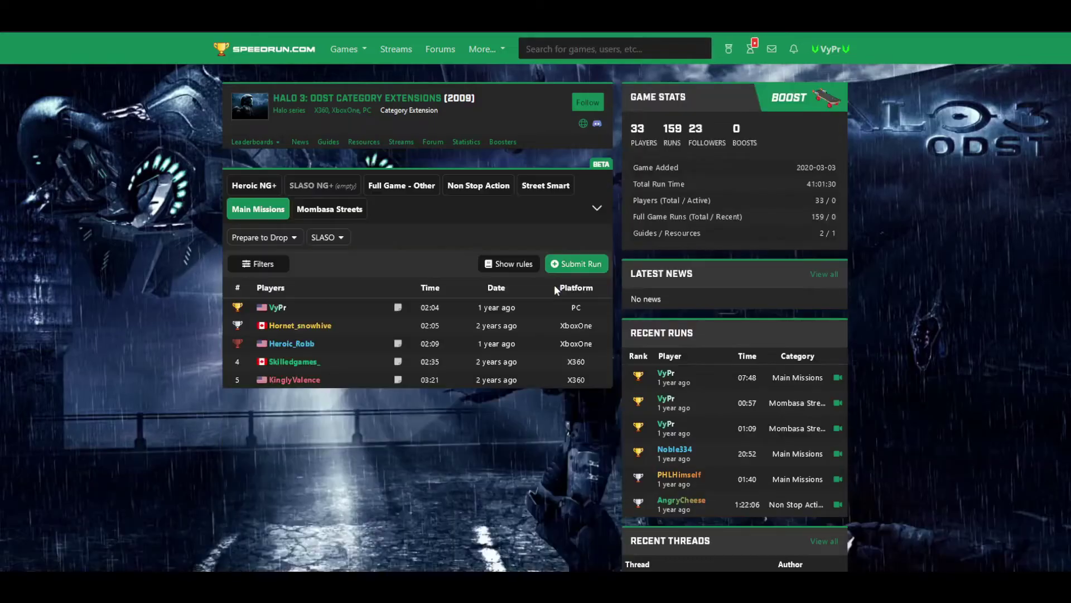
click(517, 269)
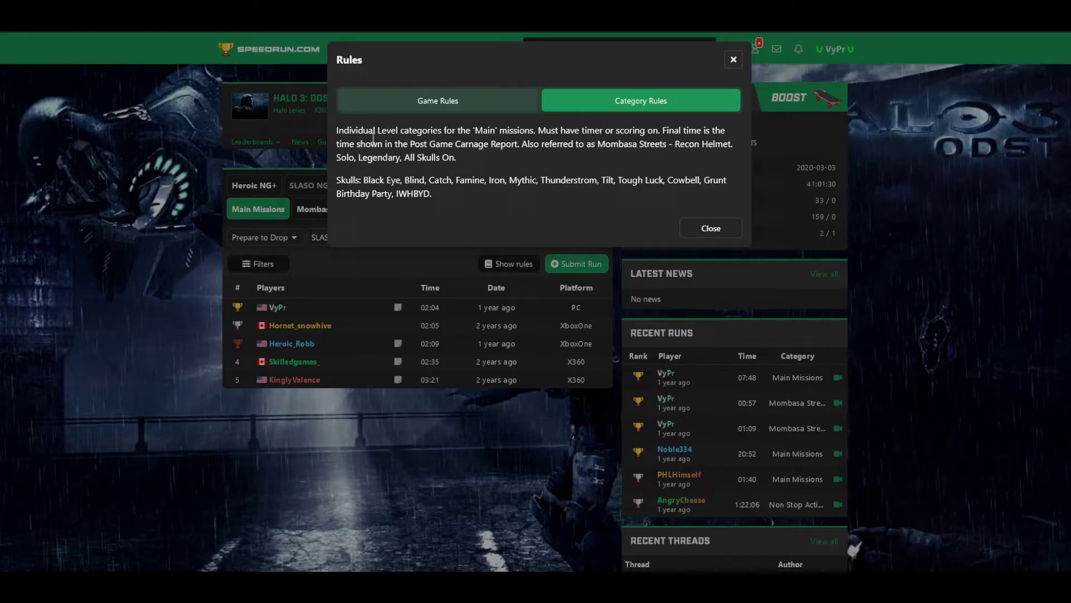
click(705, 230)
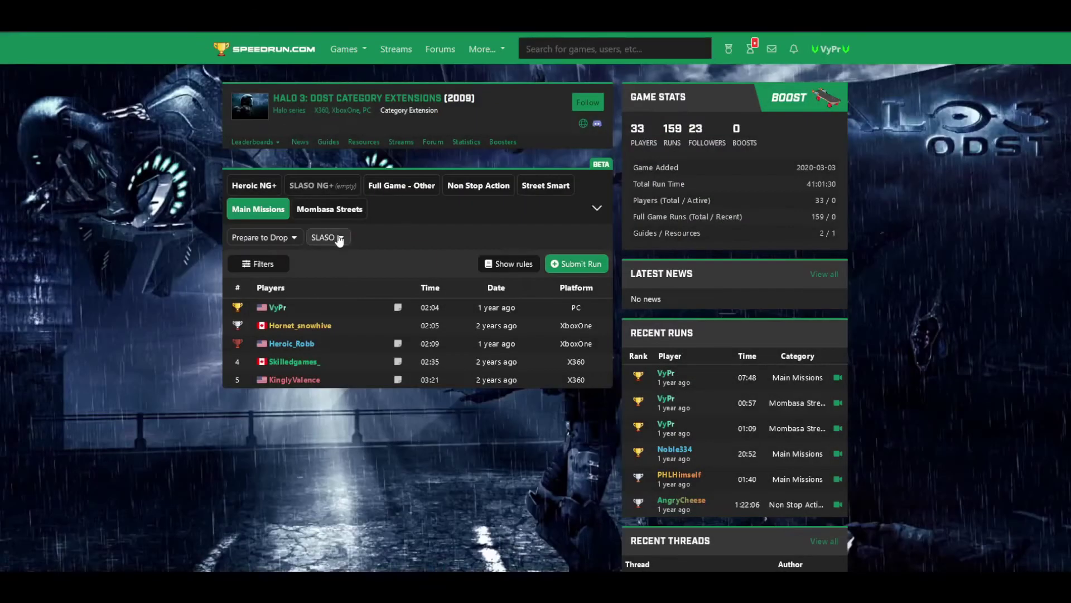
Step: Set the Main Missions leaderboard to the Acrophobia category and the Data Hive level again
click(335, 237)
click(334, 279)
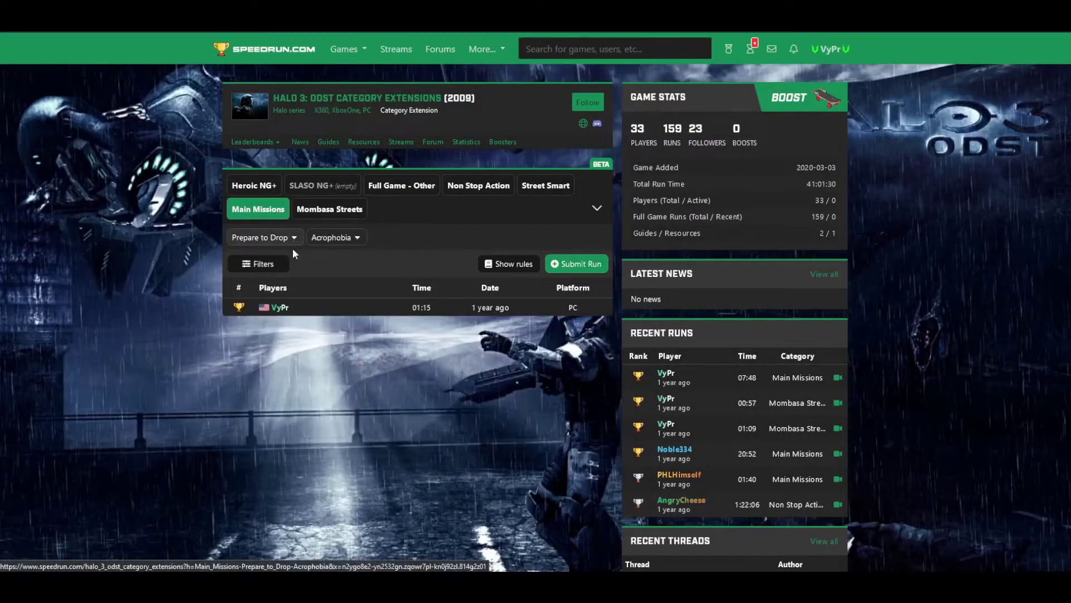
click(262, 237)
click(262, 393)
Step: Read the Acrophobia category rules on timer or scoring, final time, required skulls and difficulty
click(514, 265)
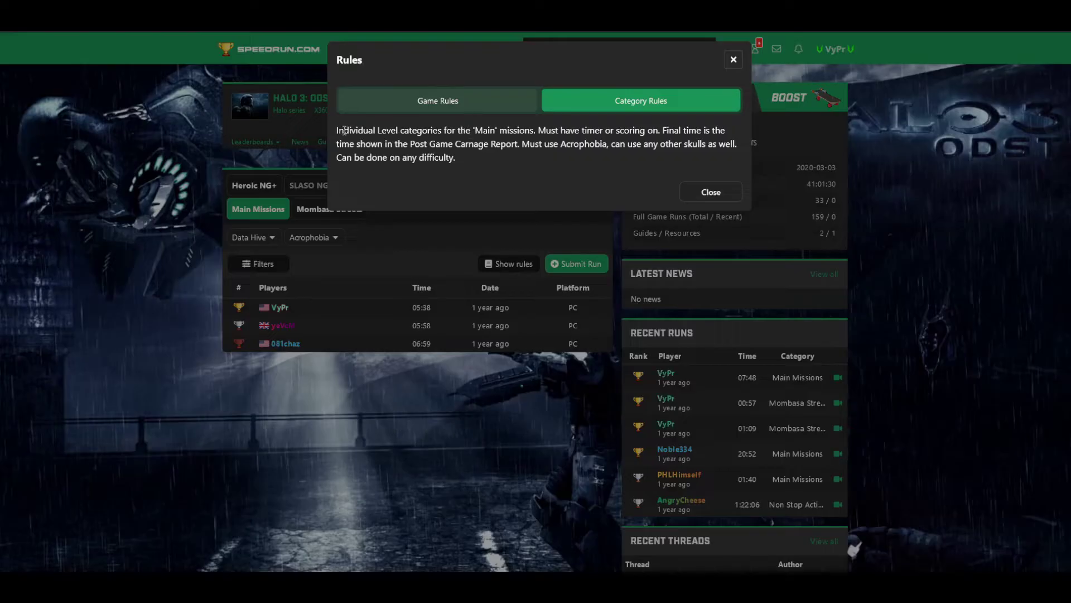
drag(343, 130, 528, 132)
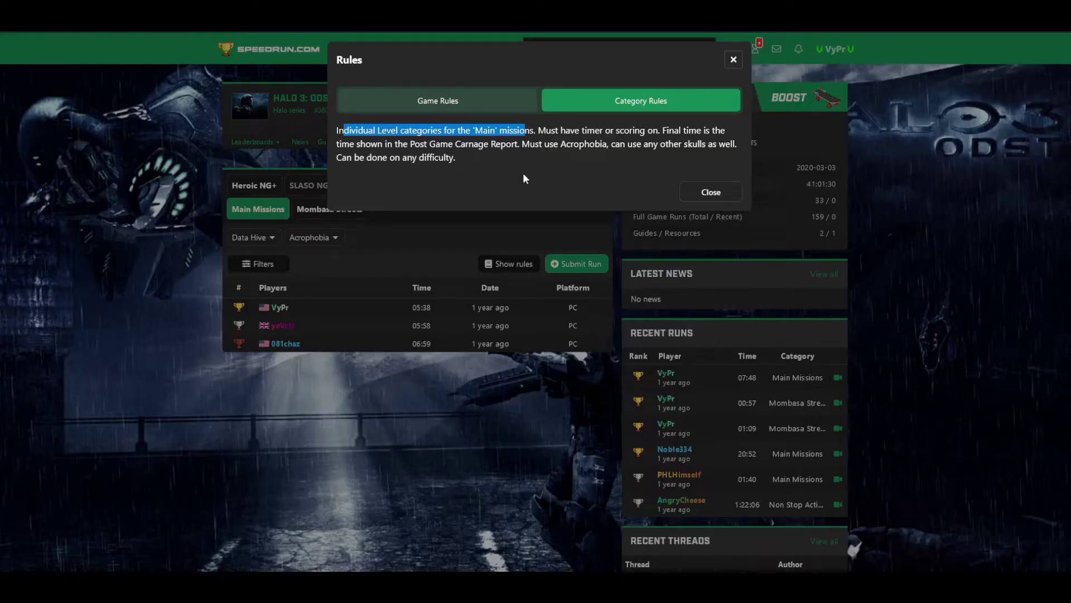
click(551, 130)
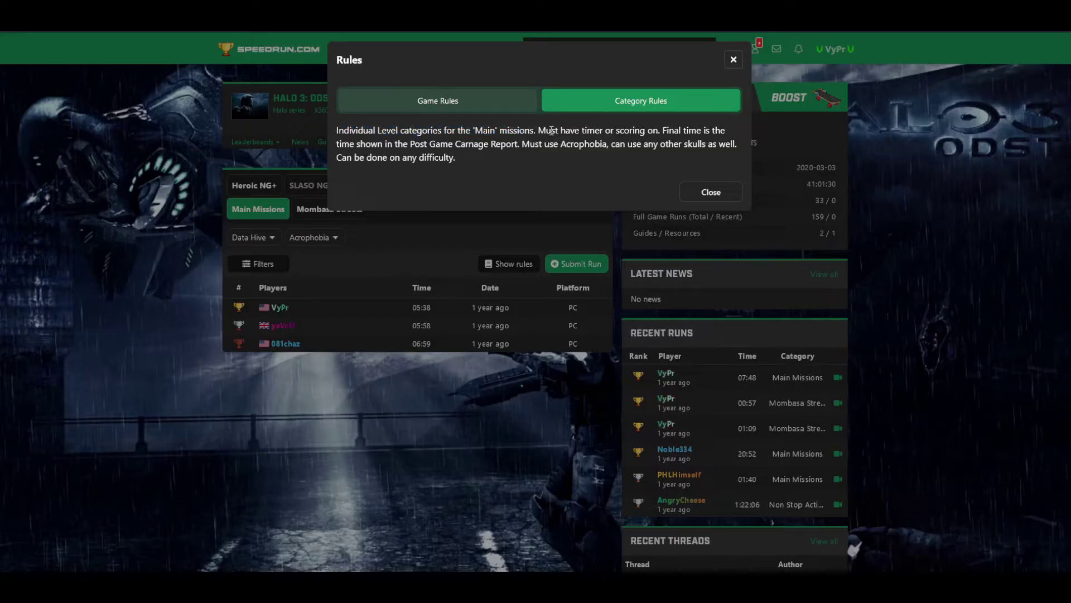
drag(551, 130, 637, 131)
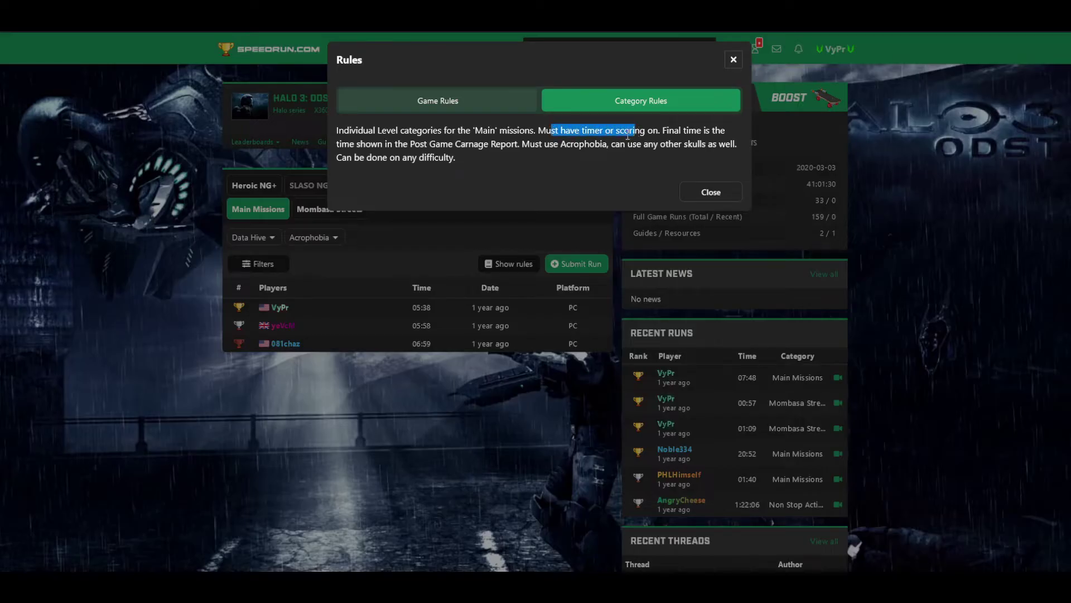
drag(667, 130, 719, 128)
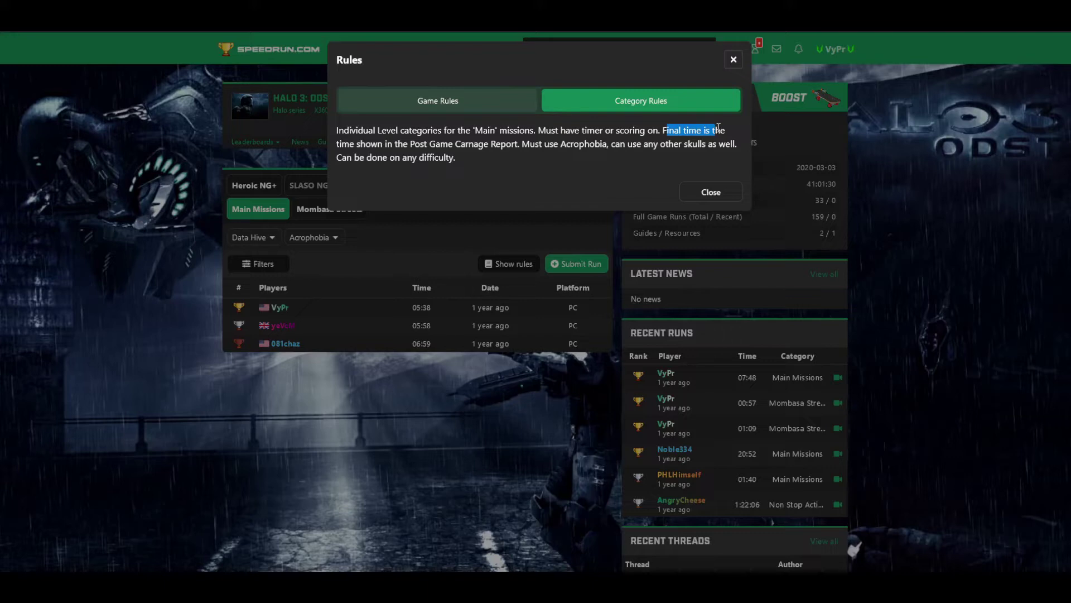
drag(357, 144, 510, 150)
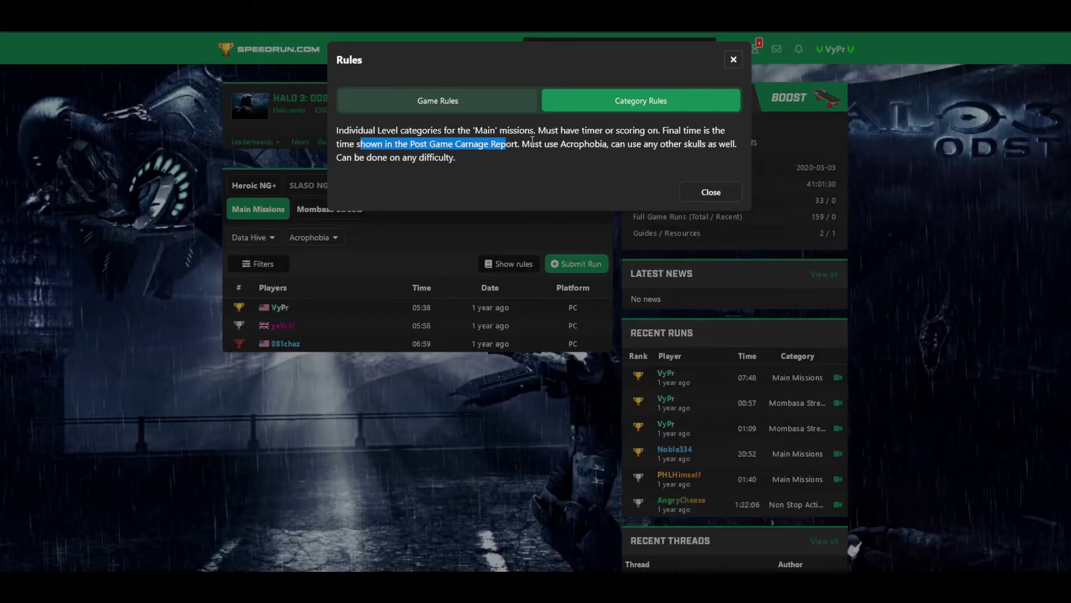
drag(528, 147, 581, 147)
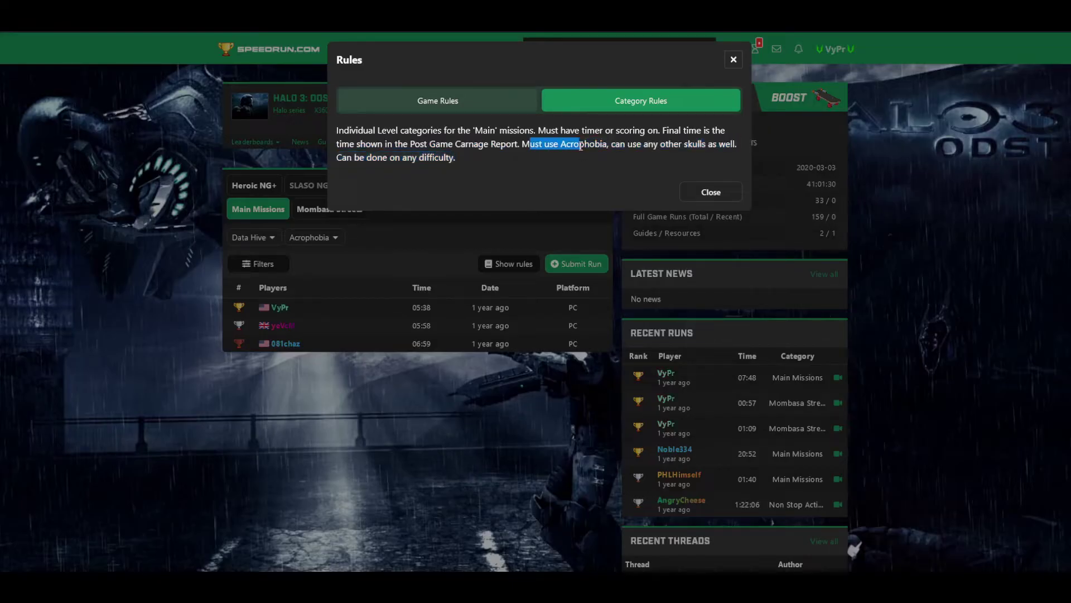
drag(581, 147, 523, 161)
drag(450, 158, 339, 161)
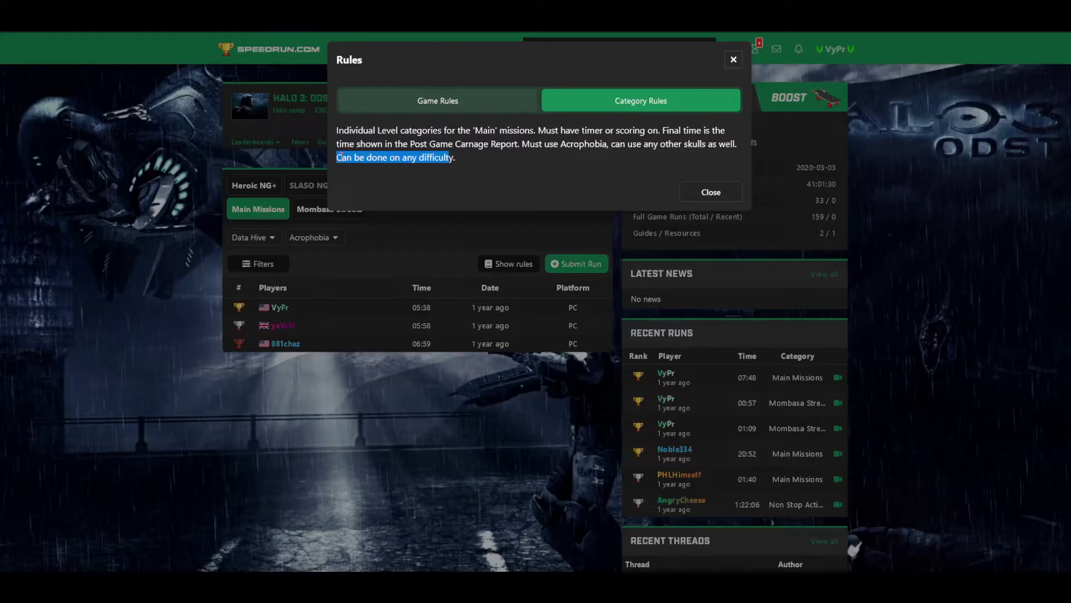
Step: Compare the general game rules with the category rules and close the rules dialog
click(427, 100)
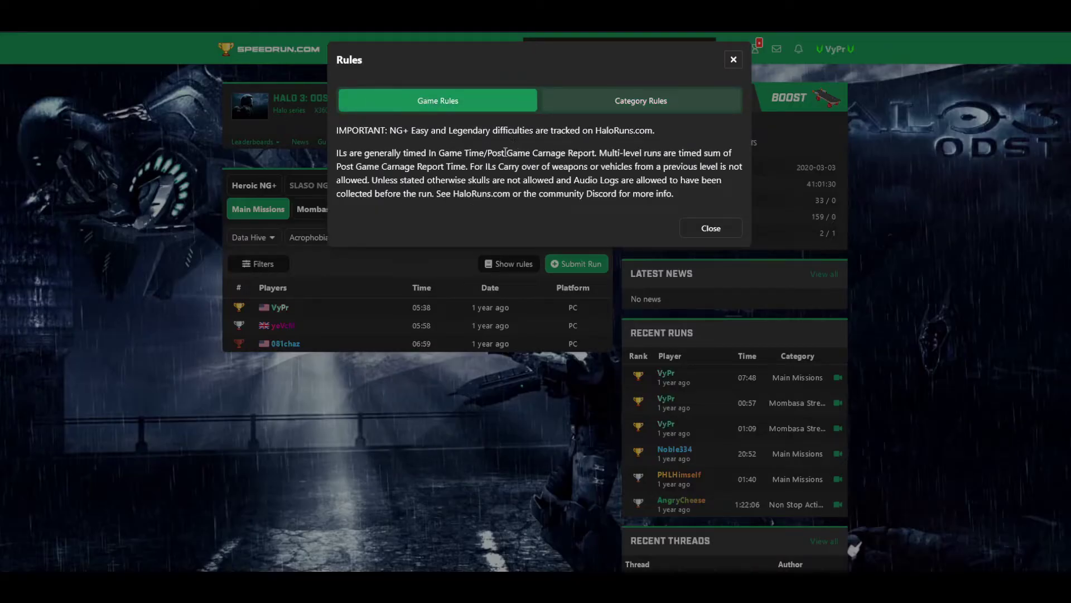
click(674, 108)
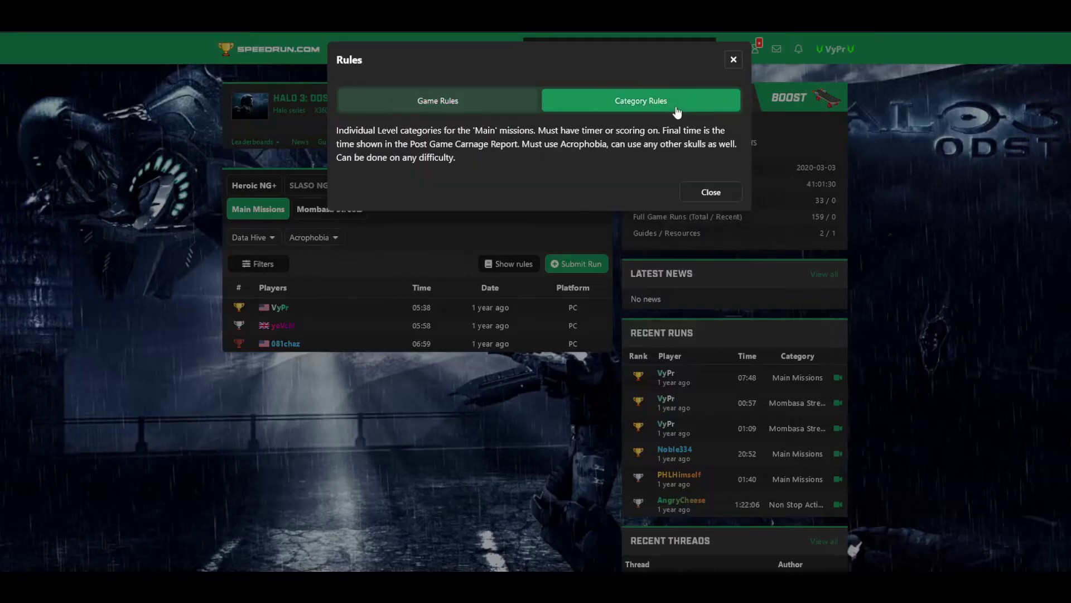
click(484, 110)
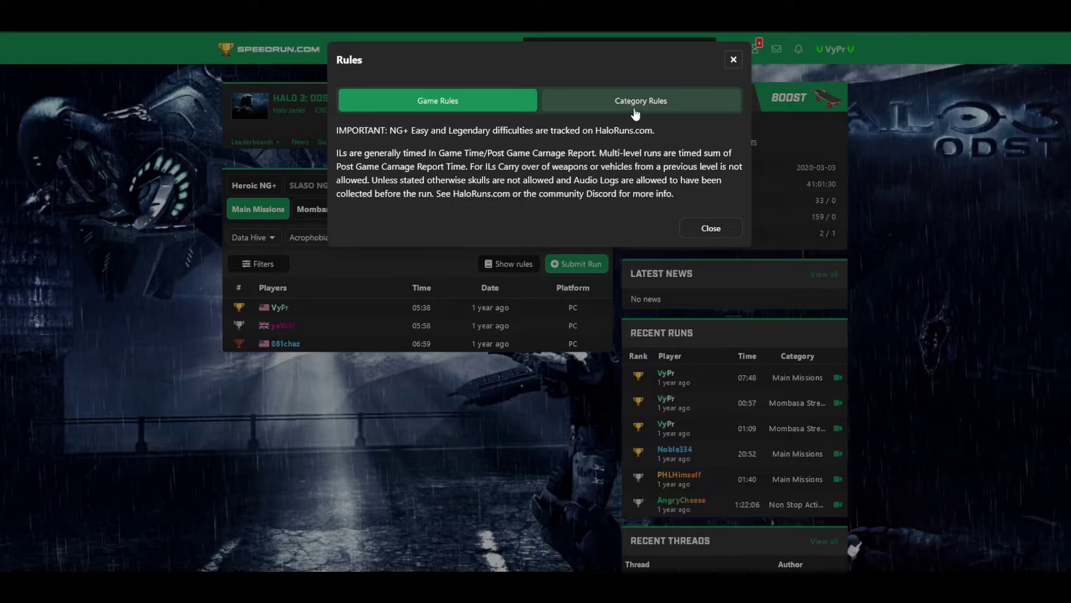
click(725, 230)
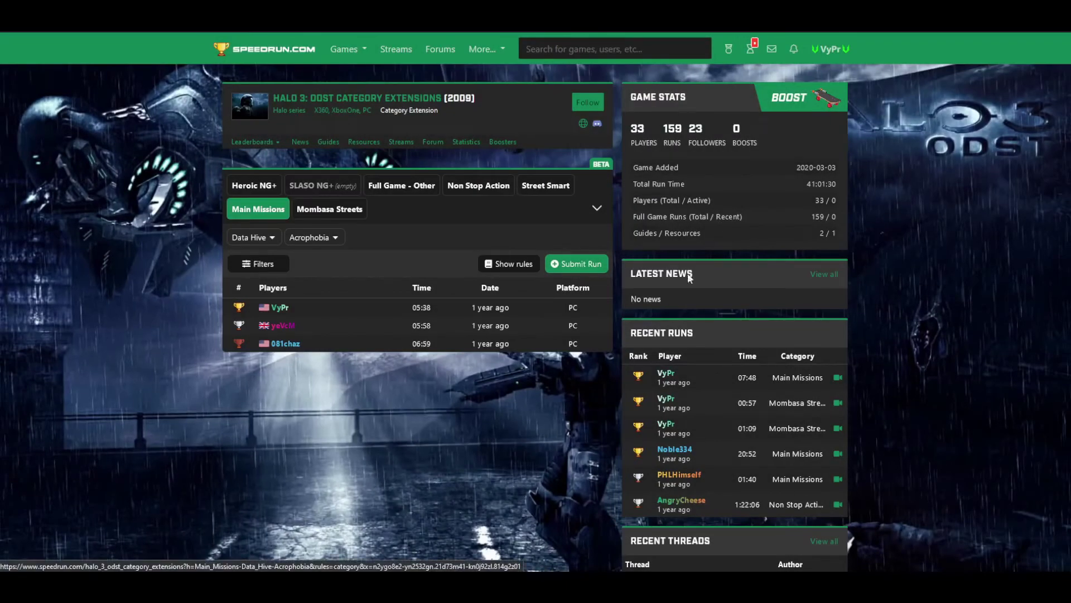
Step: Open the run submission form from the Data Hive Acrophobia leaderboard, look over its fields and keep Main Missions as the category
click(587, 274)
scroll(484, 313, down, 2)
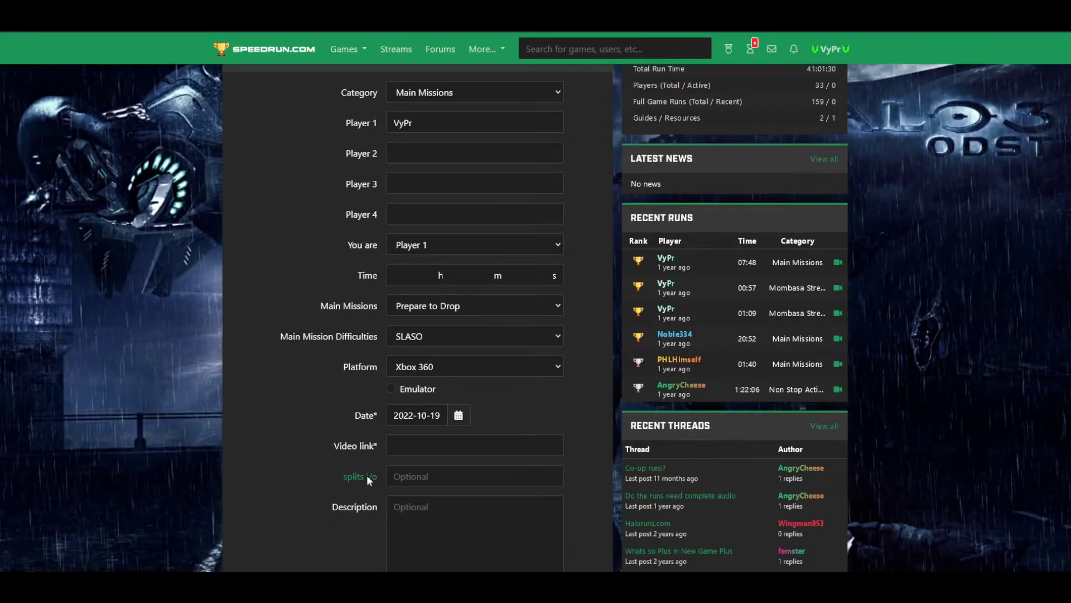
scroll(424, 426, up, 2)
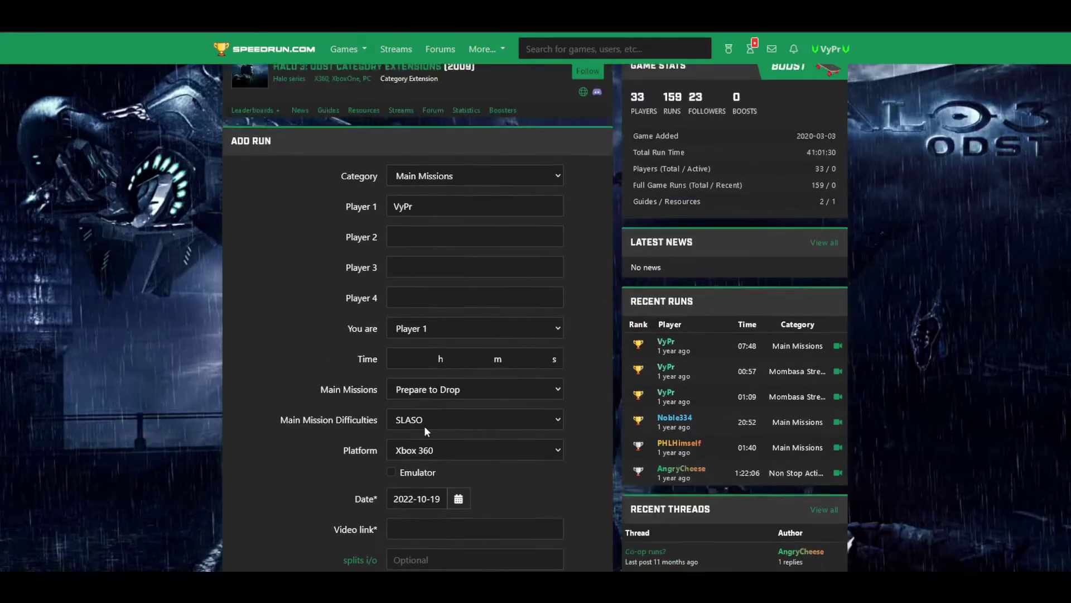
click(444, 210)
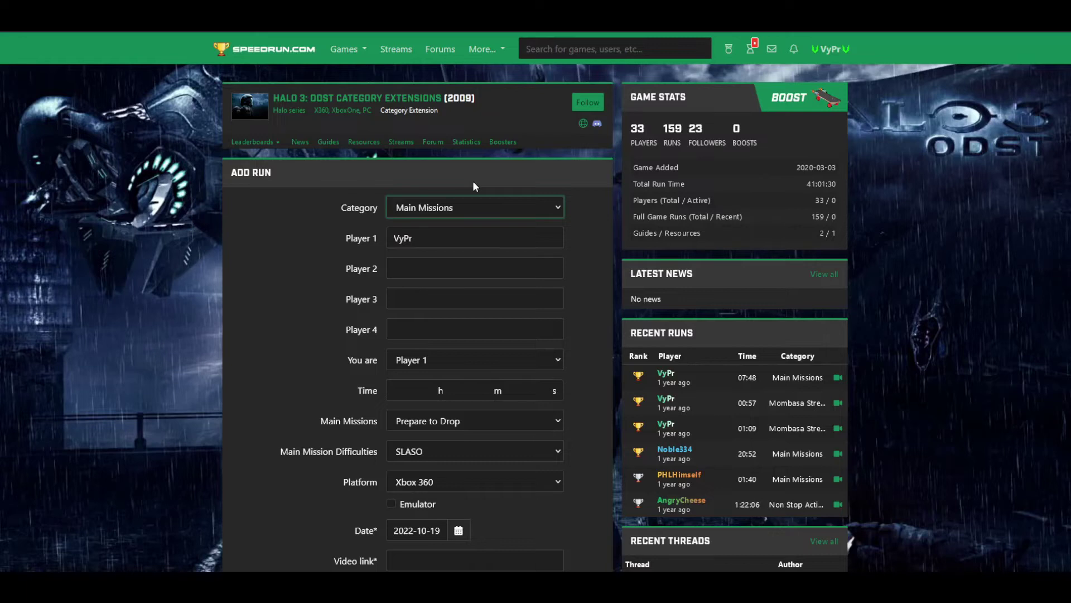
Step: Examine the Player 1 to Player 4 fields and the remaining fields of the run submission form
scroll(473, 181, down, 1)
click(408, 177)
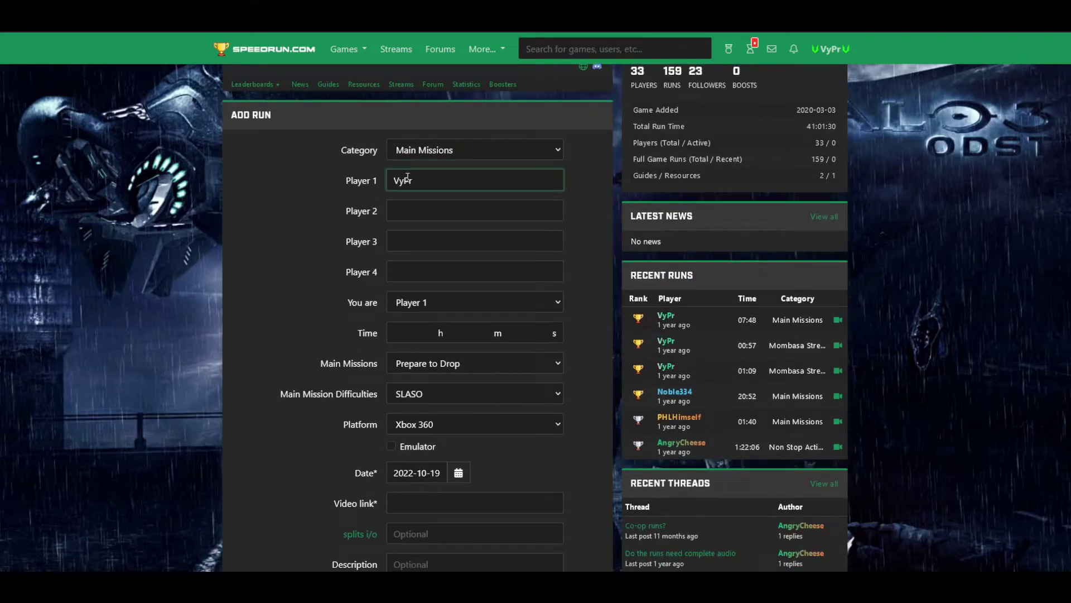
drag(380, 210, 326, 270)
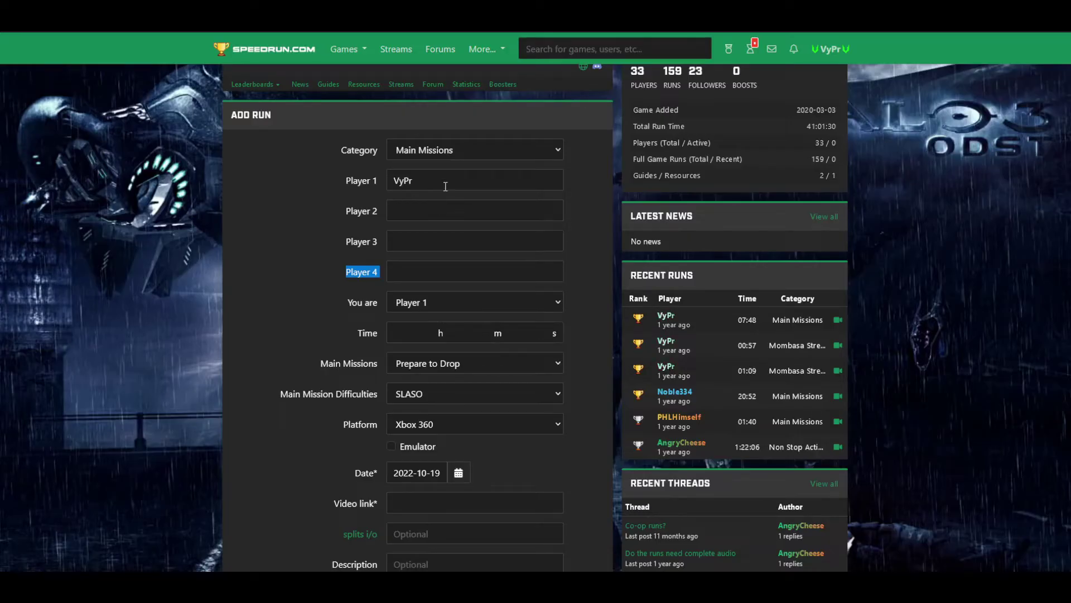
click(411, 271)
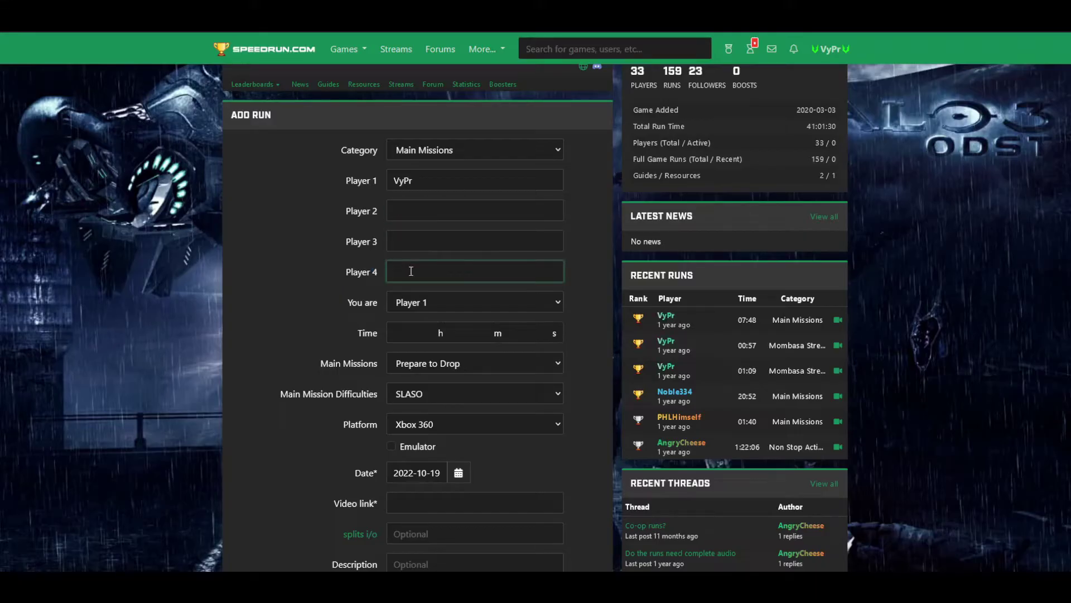
scroll(417, 185, down, 3)
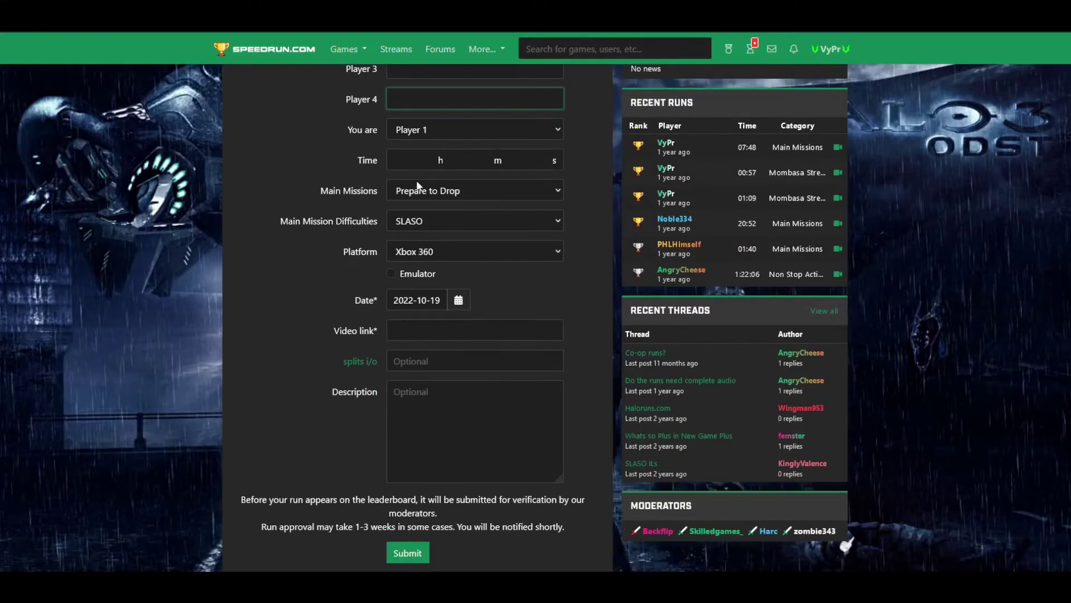
scroll(418, 185, up, 2)
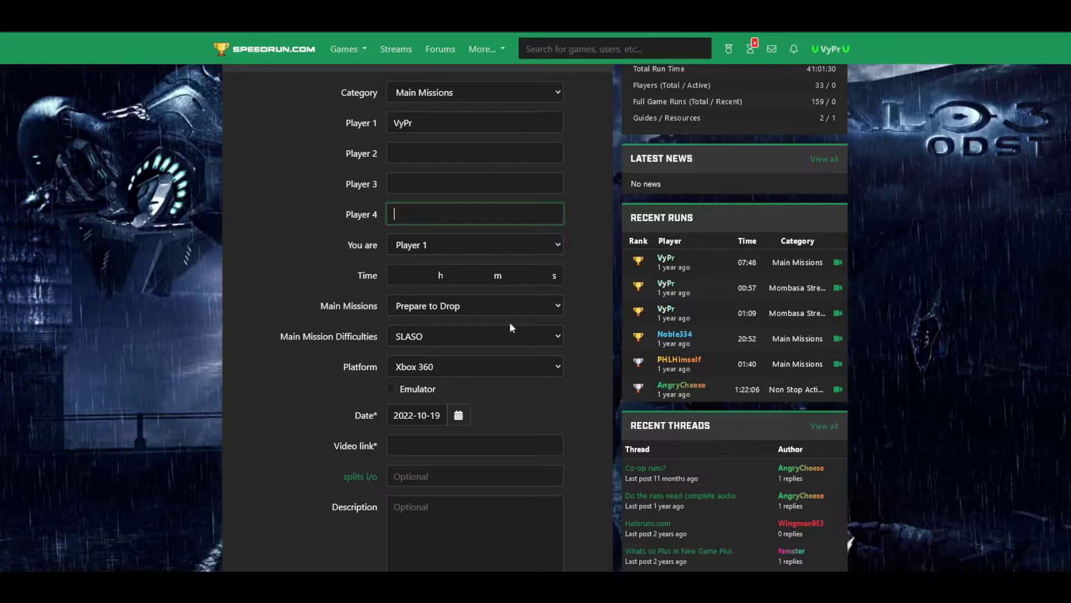
Step: Enter a run time of 4 minutes 19 seconds in the submission form
click(479, 270)
text(4)
click(516, 275)
text(19)
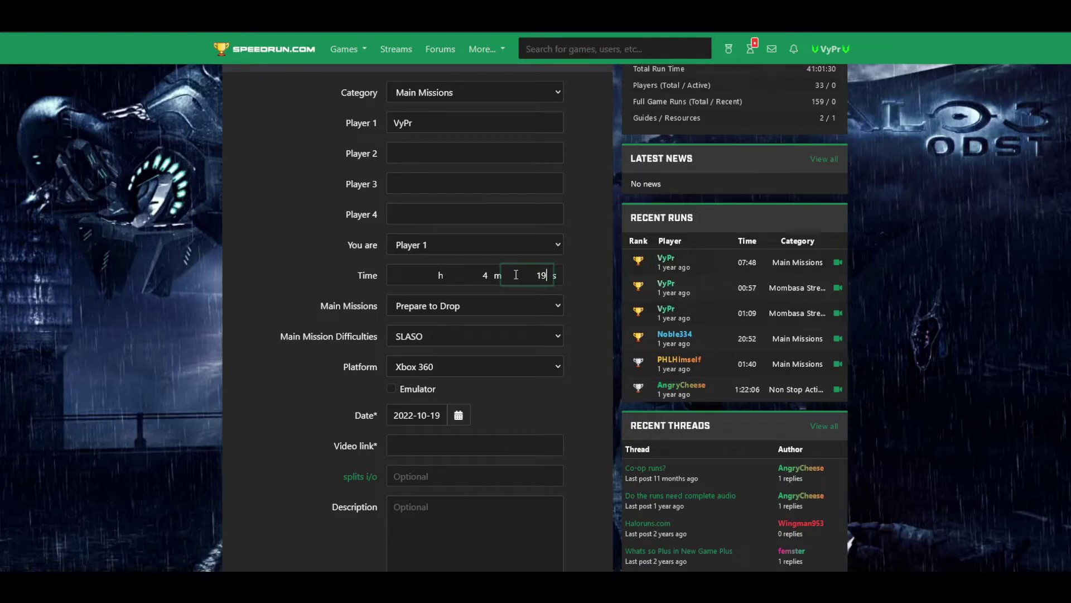
Step: View the Main Missions leaderboard for the Data Hive level in the Acrophobia category
drag(368, 306, 336, 306)
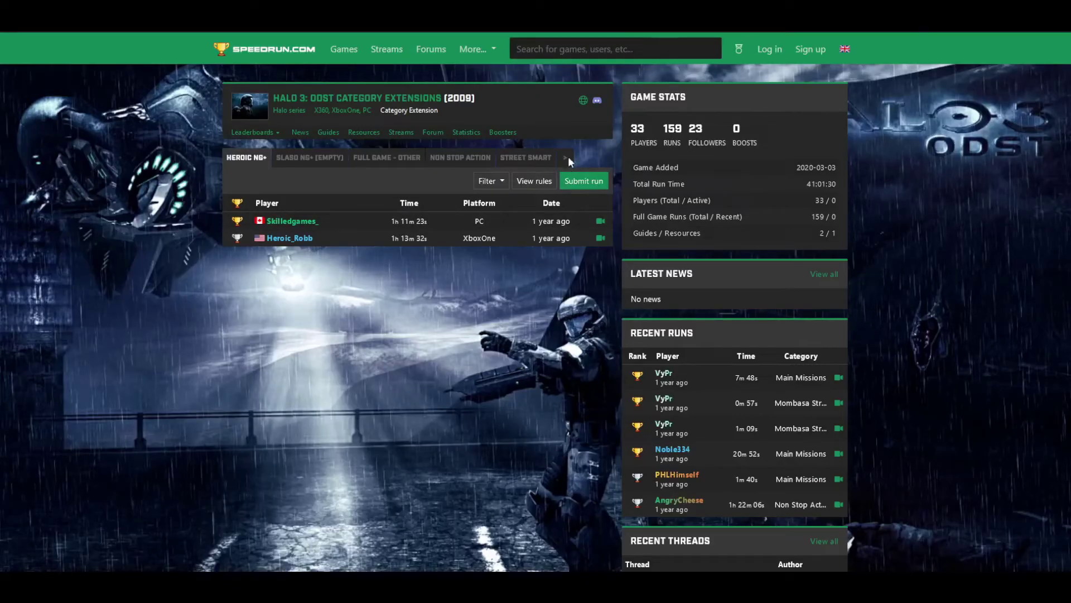
click(566, 158)
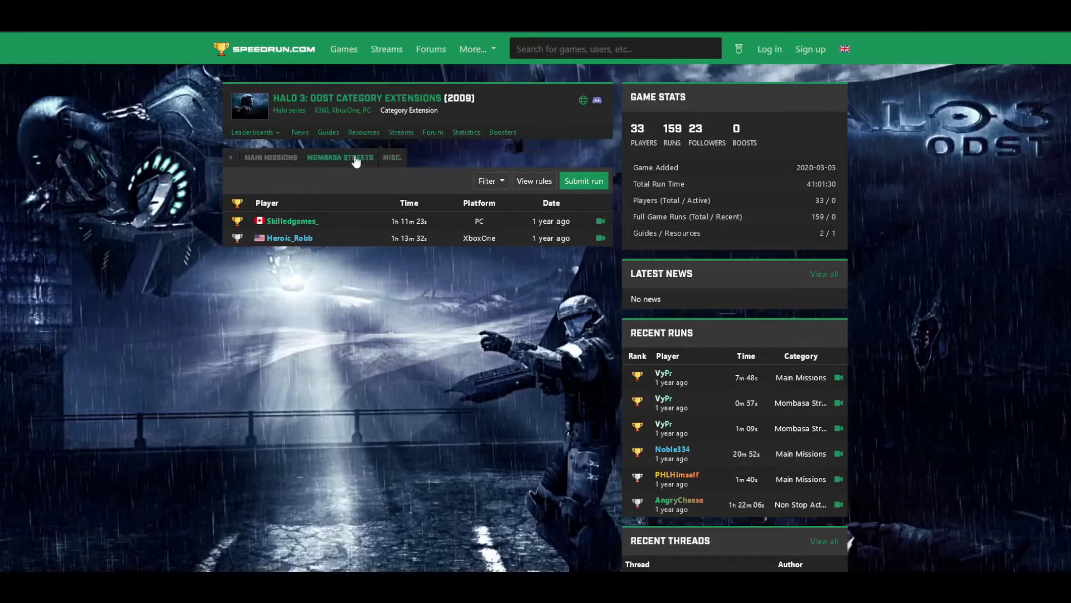
click(270, 157)
click(279, 182)
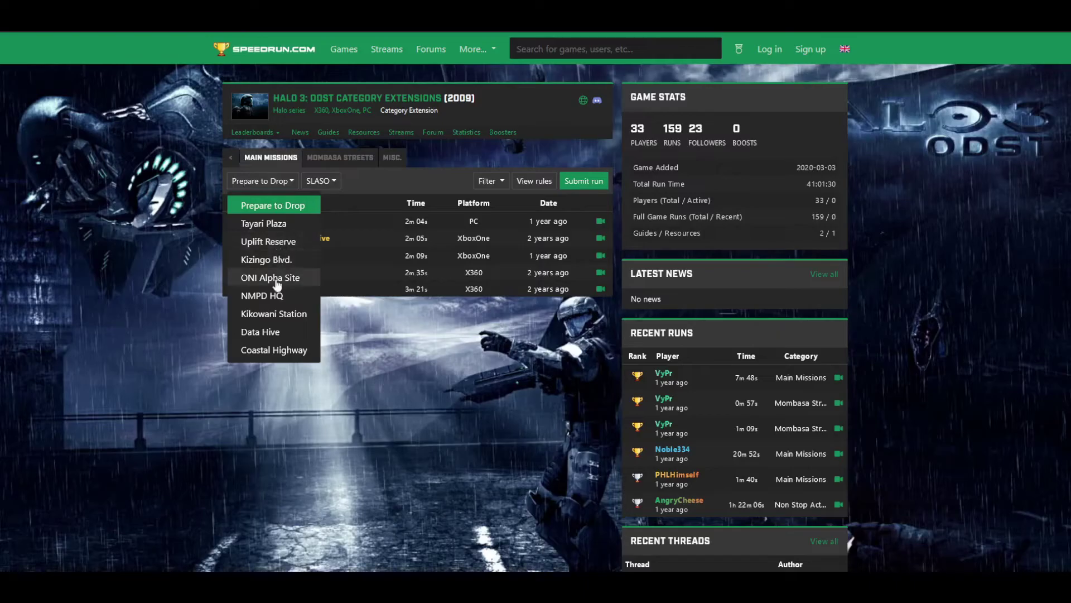
click(268, 332)
click(306, 184)
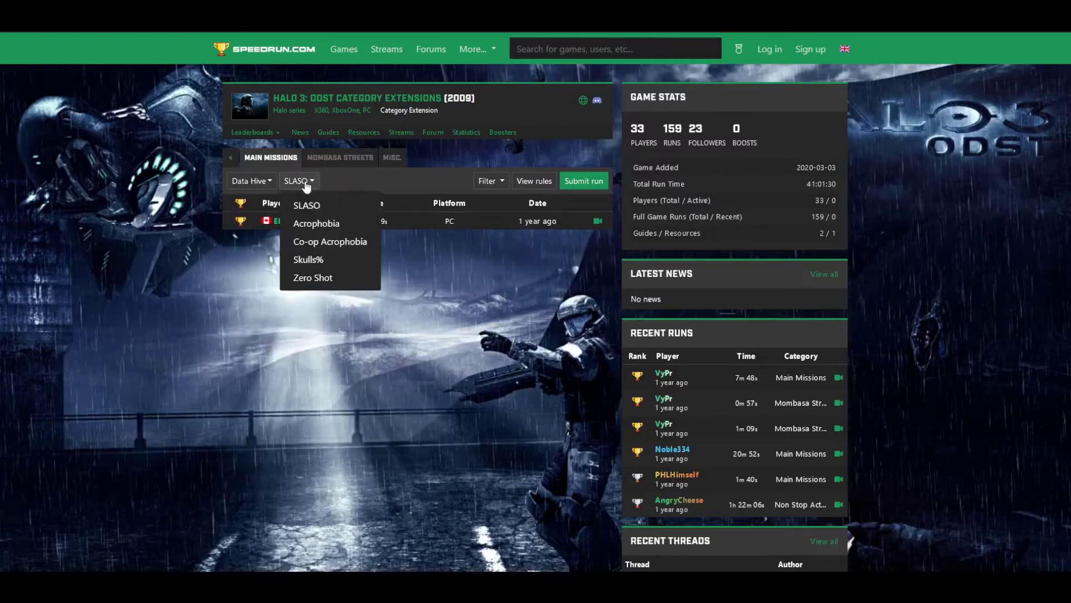
click(316, 223)
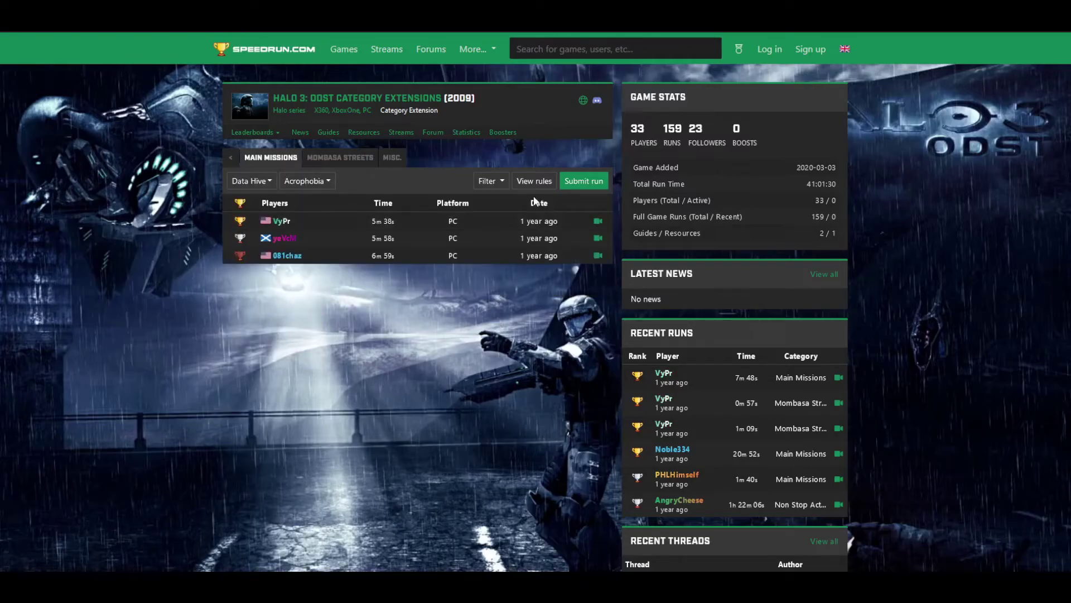
Step: Switch the Main Missions leaderboard back to the Prepare to Drop level and the SLASO category
click(251, 182)
click(258, 206)
click(319, 182)
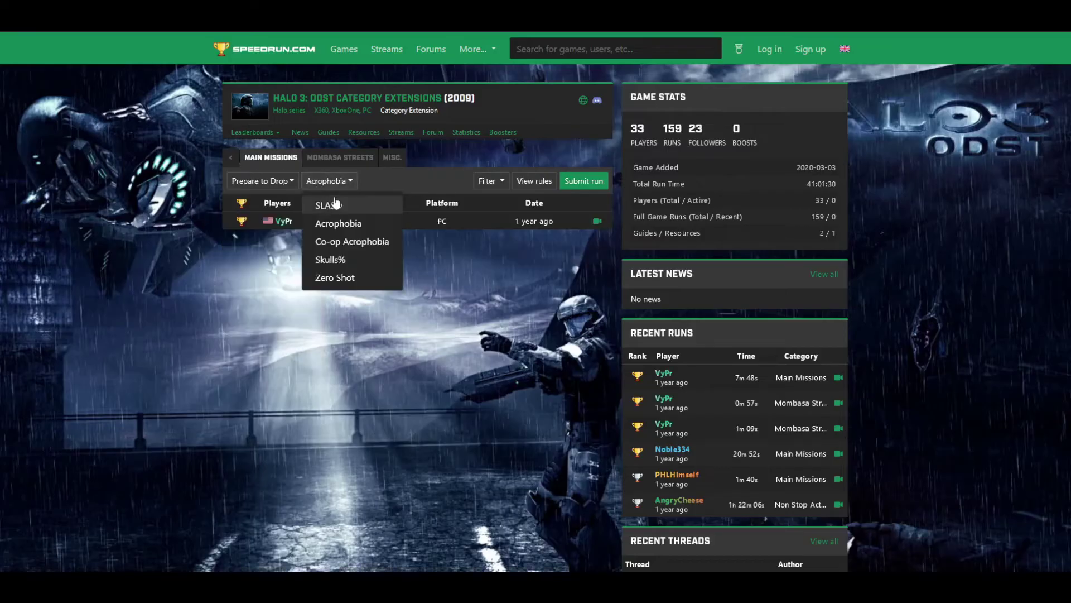
click(321, 206)
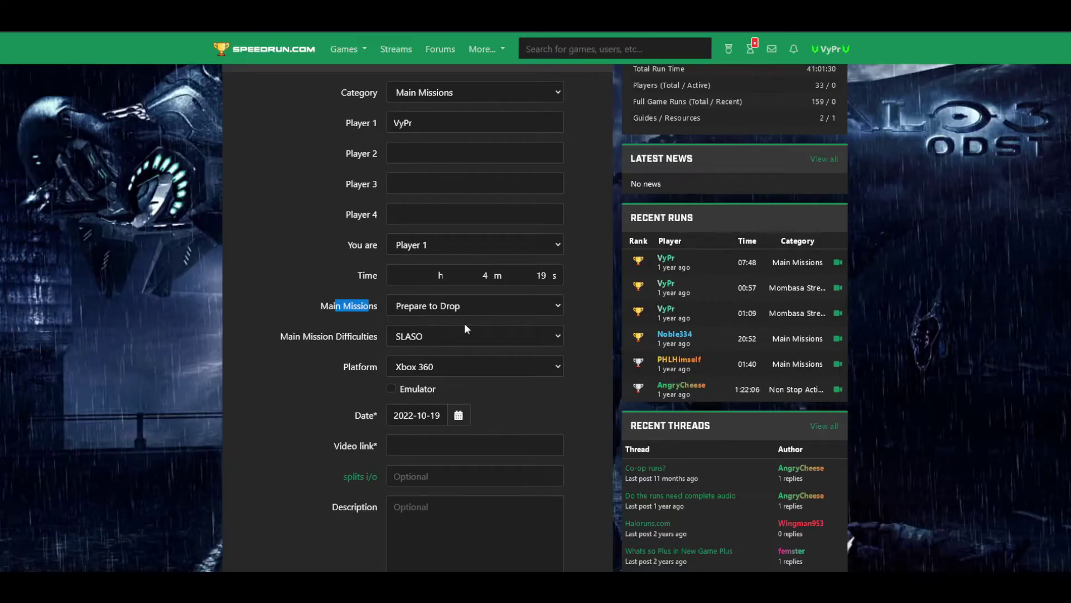
Step: In the submission form, set the mission to Data Hive, the difficulty to Acrophobia and the platform to PC
click(420, 305)
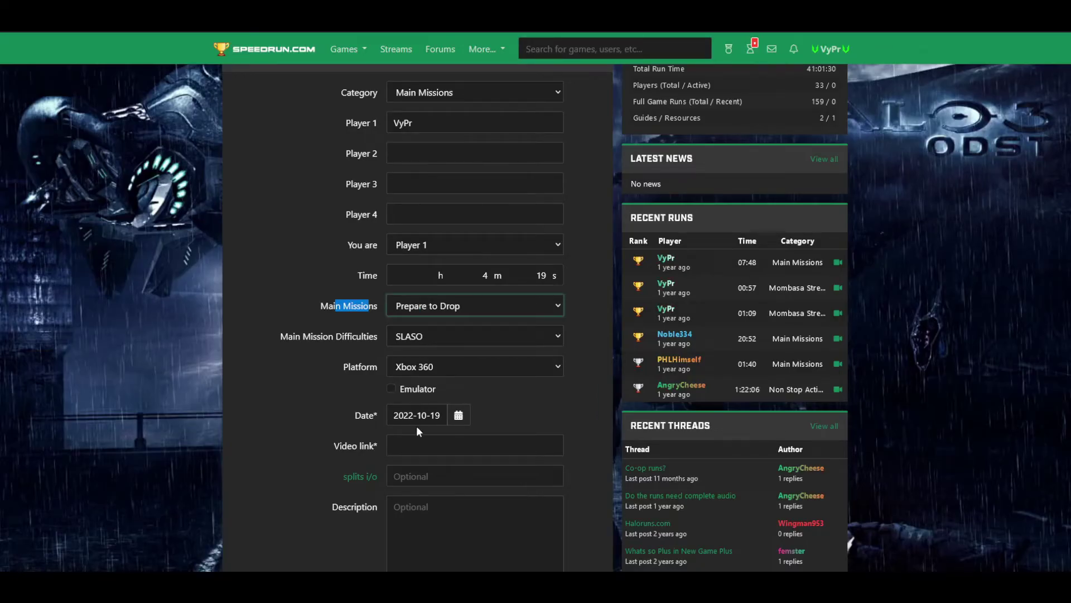
key(d)
click(416, 333)
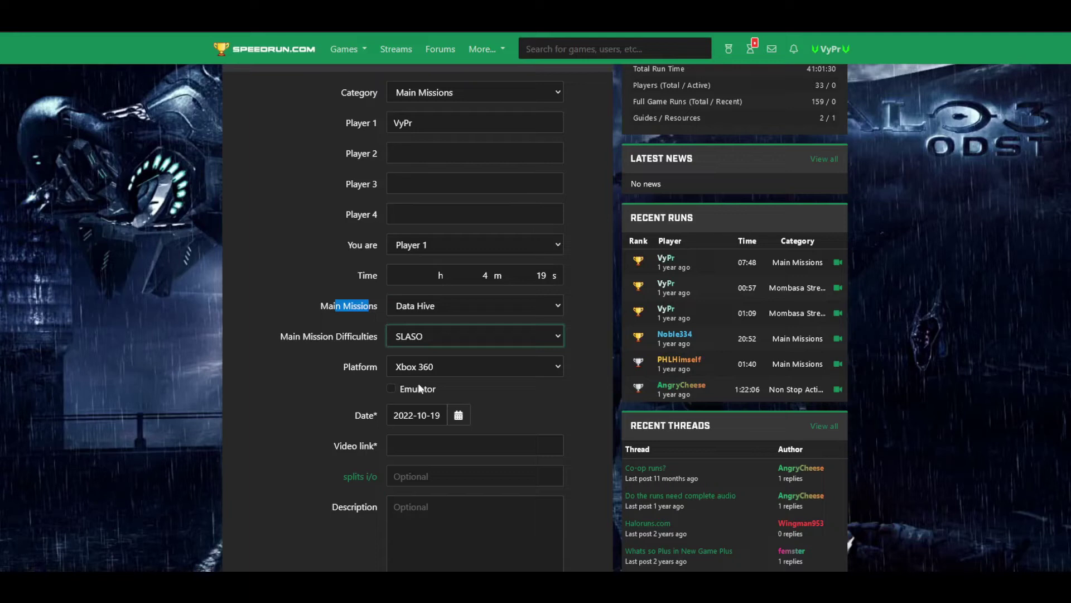
key(a)
click(428, 366)
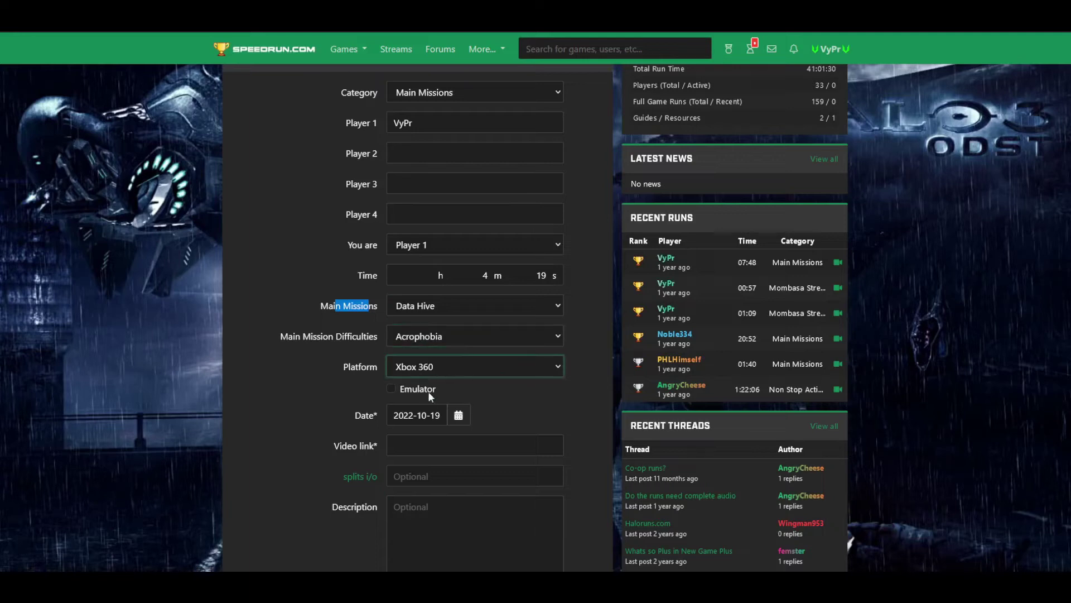
key(p)
scroll(436, 389, down, 1)
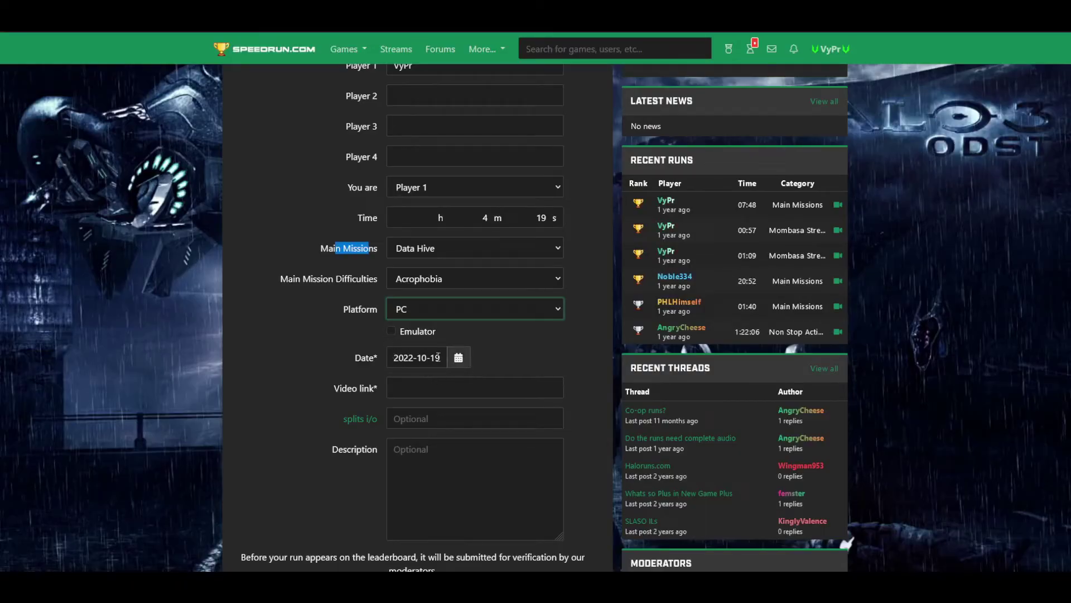
click(458, 360)
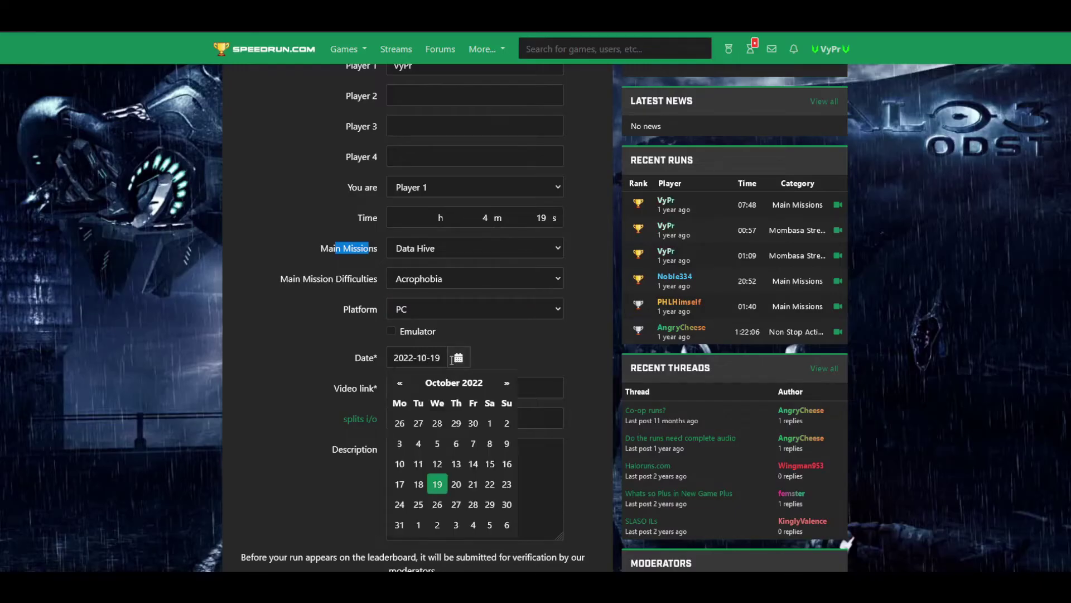
click(507, 463)
click(419, 390)
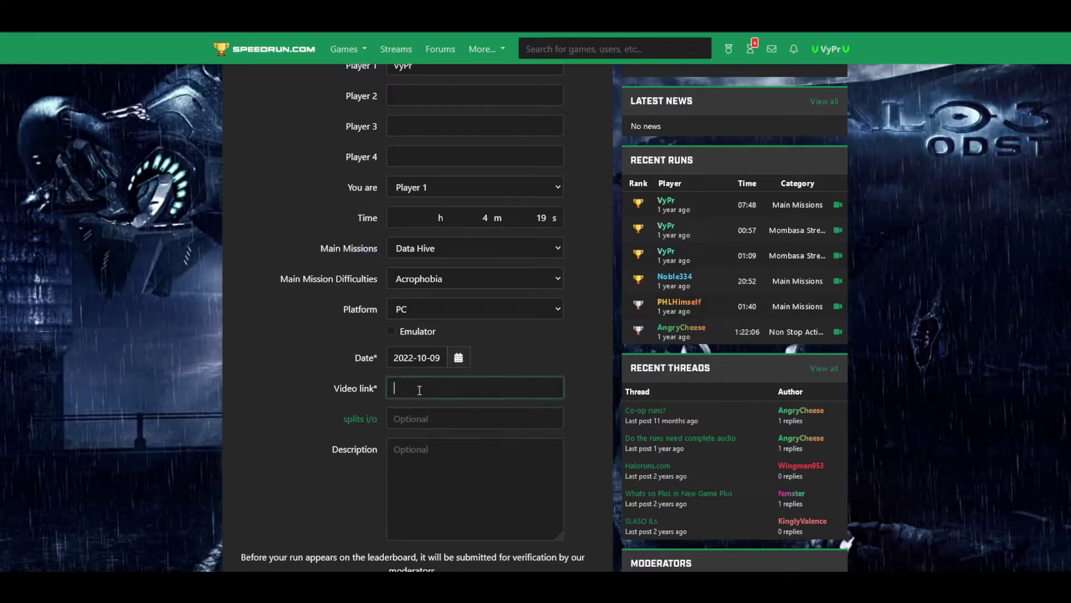
text(https://youtu.be/9hM1J8TIwLs)
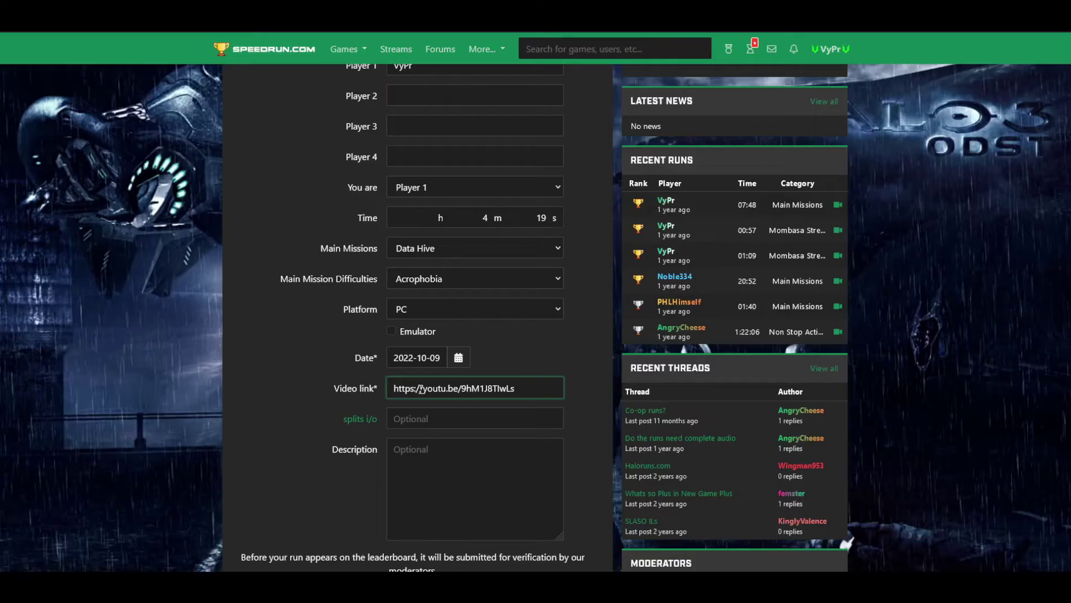
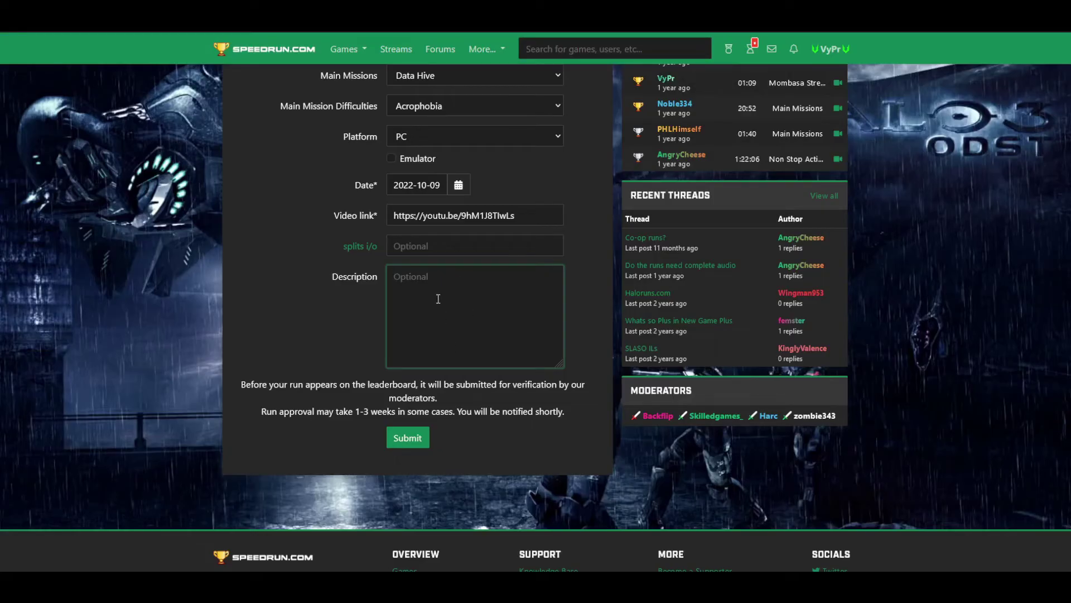
Step: Enter the description "Acrophobia, Cowbell, and Boom Skulls." and submit the run
text(Acrophobia, Cowbell, and Boom Skulls)
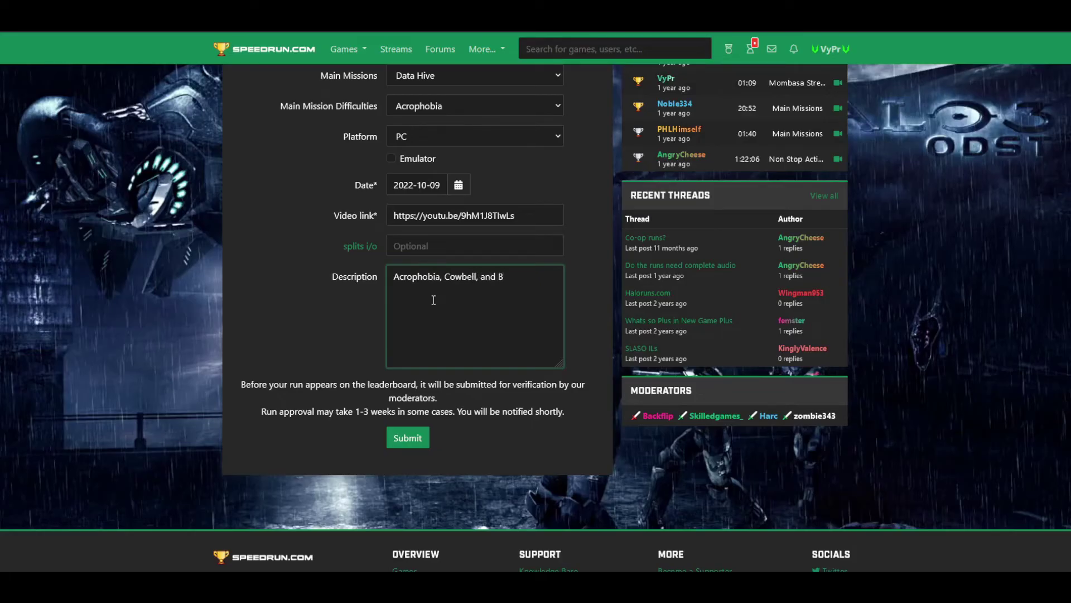
text(.)
click(410, 441)
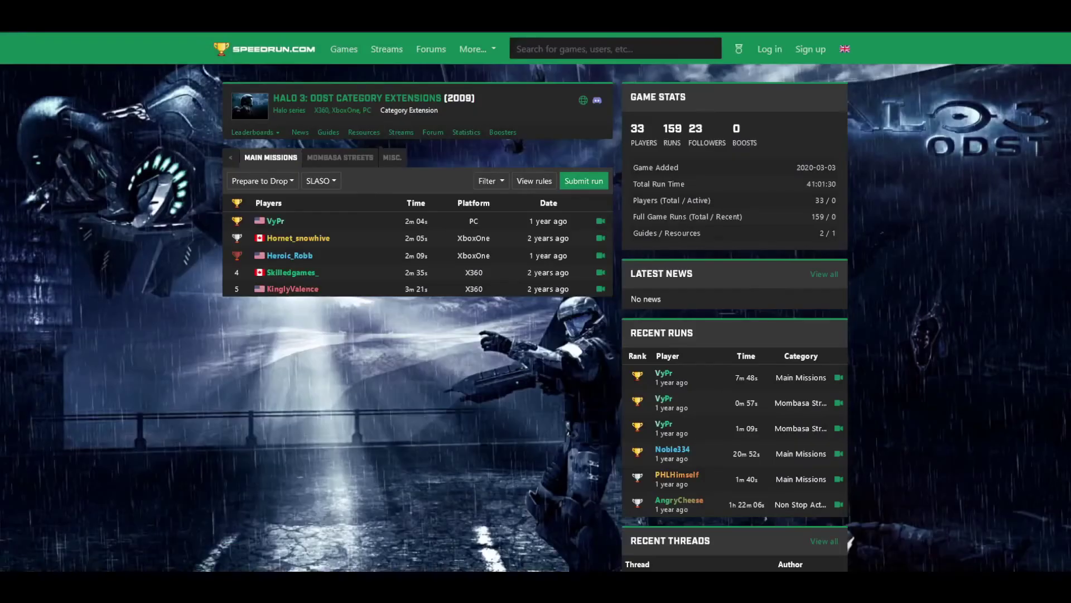
Step: Find the game's list of moderators on the leaderboard page and open the third moderator's profile
scroll(758, 282, down, 5)
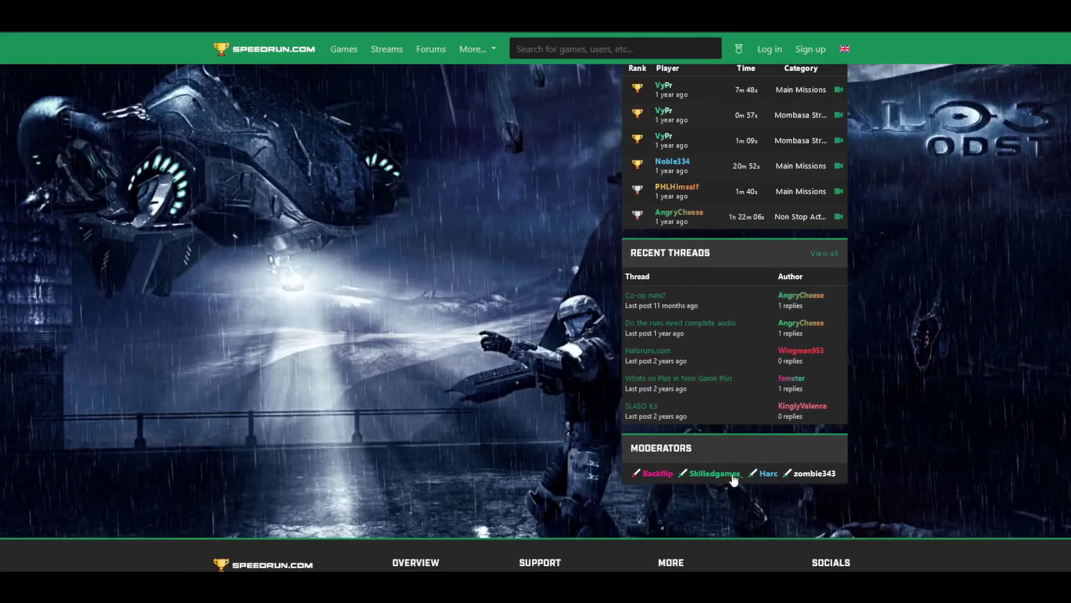
click(768, 474)
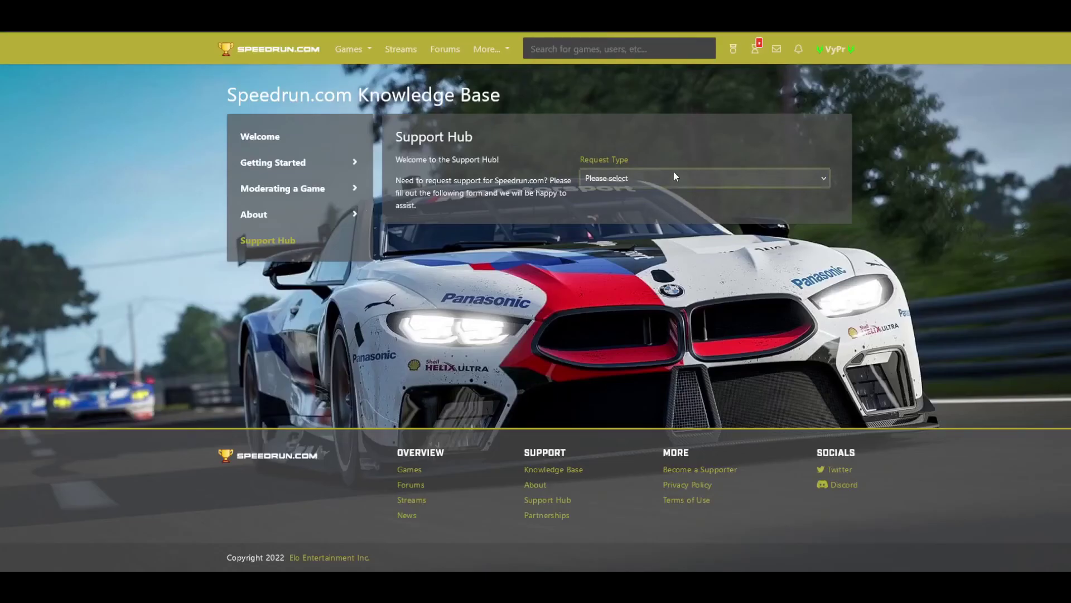
Step: In the Support Hub, choose Game & Series Request with Report Inactive Moderator & Request To Be Moderator, and read through its requirements and form
click(629, 212)
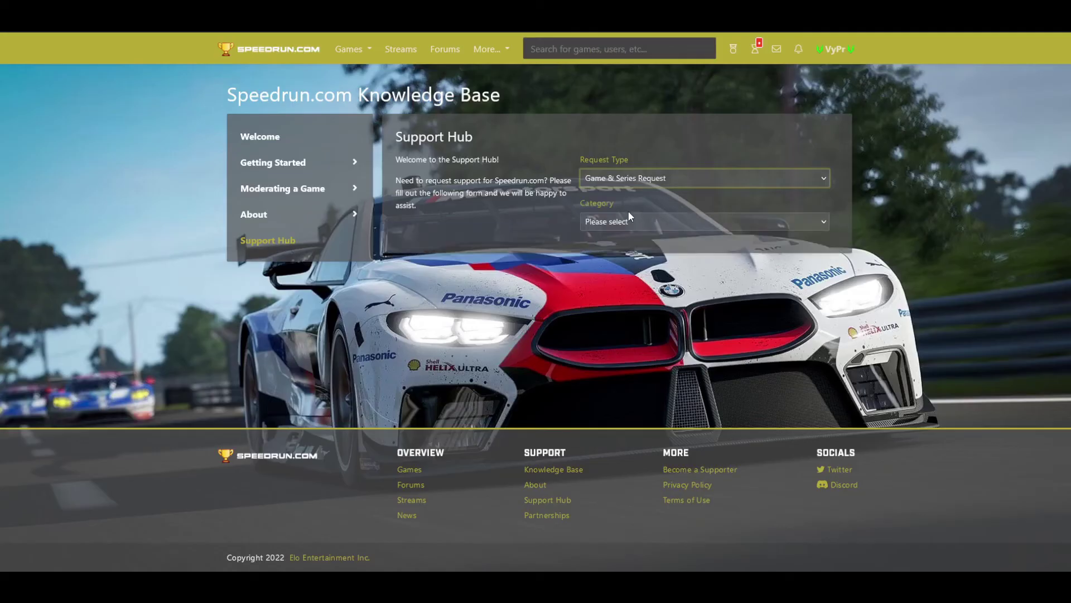
click(628, 223)
click(643, 290)
scroll(644, 299, down, 10)
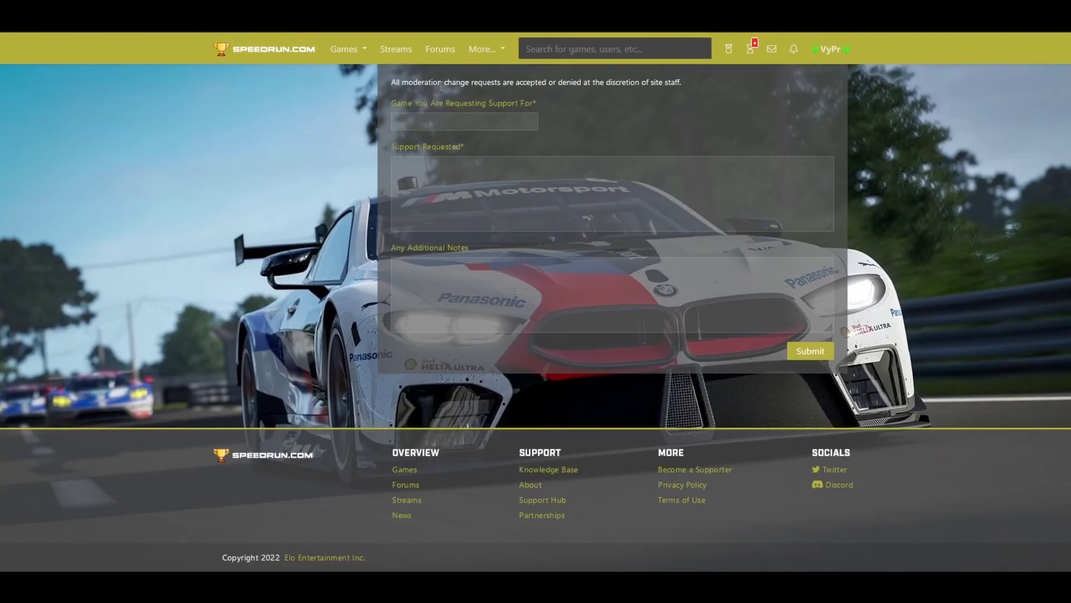
scroll(630, 175, up, 10)
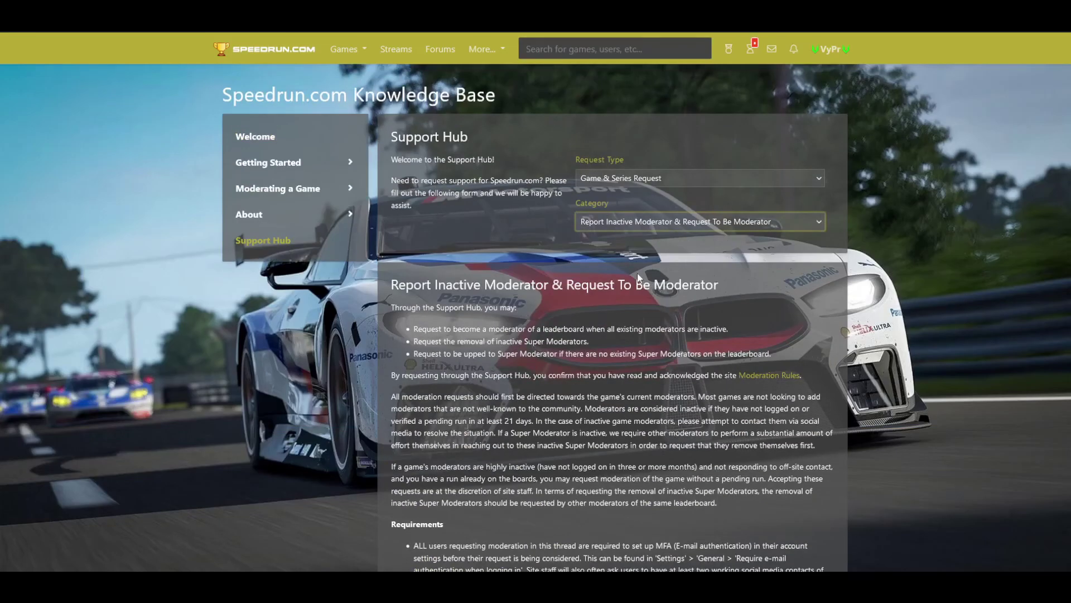
scroll(619, 281, down, 4)
scroll(619, 280, down, 4)
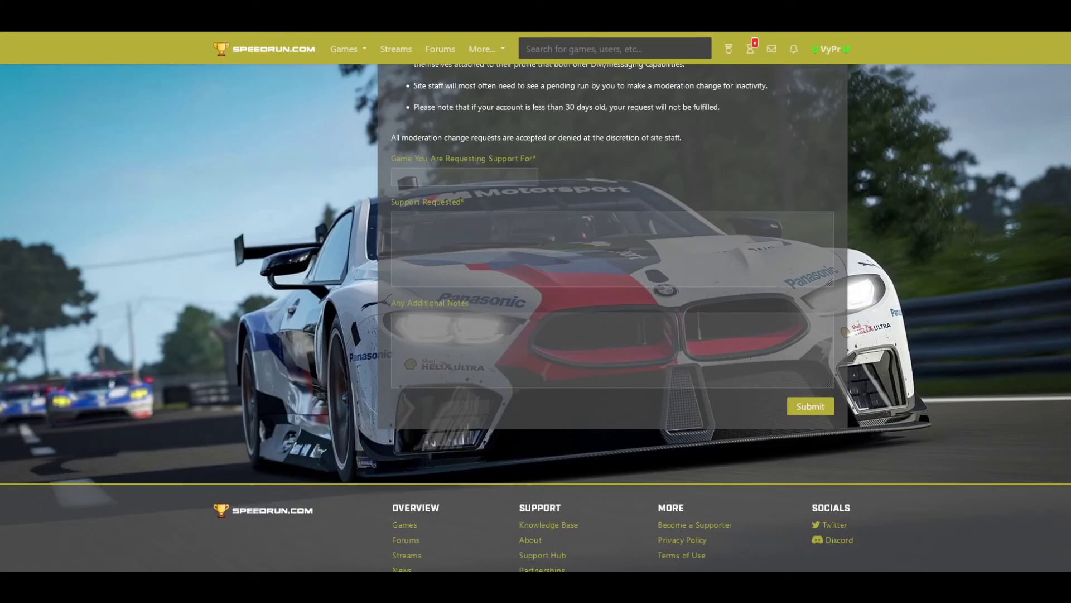
scroll(492, 158, up, 10)
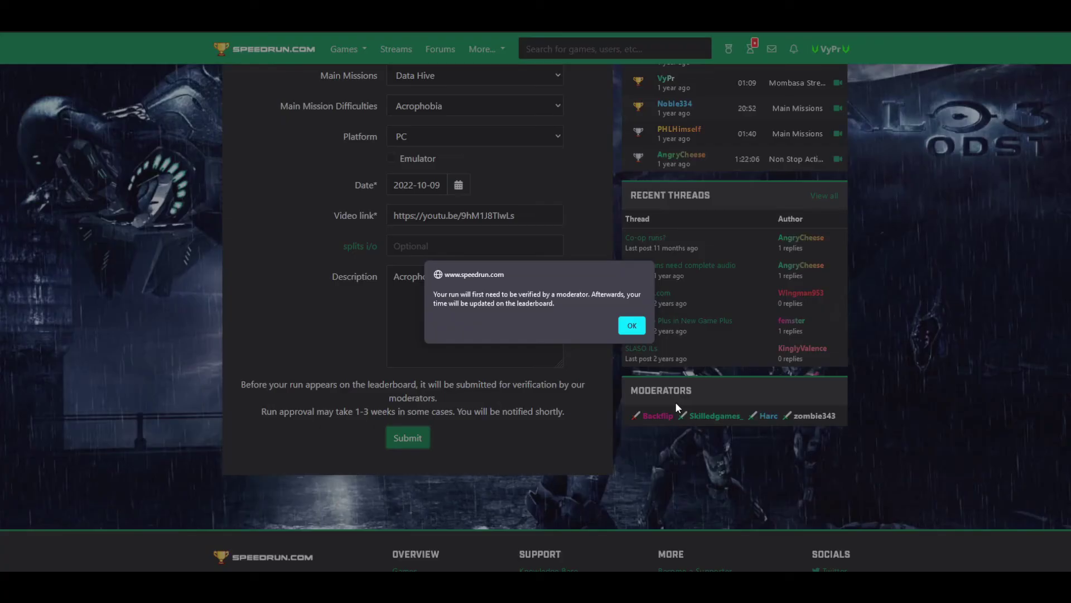
Step: Acknowledge the verification notice for the submitted run and open the list of pending actions
click(623, 328)
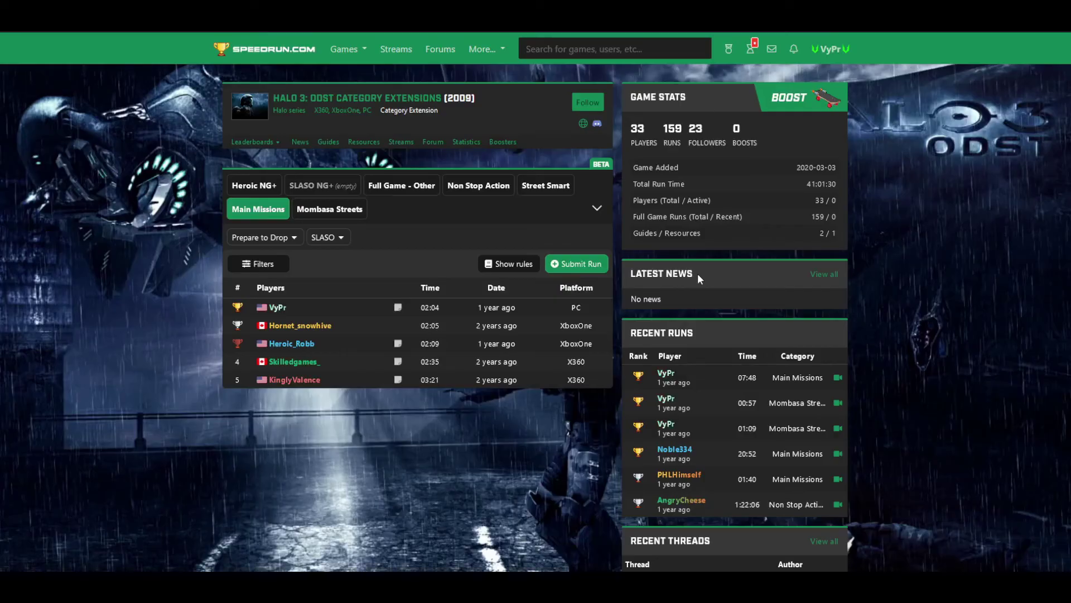
click(753, 49)
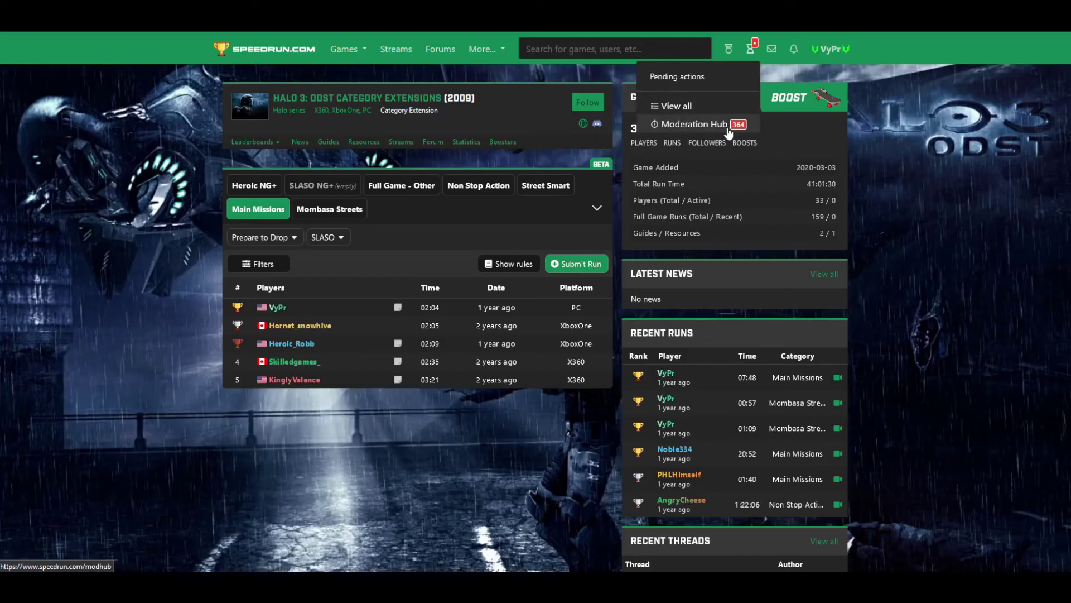
Step: View all pending actions and look through the list of runs awaiting verification
click(657, 106)
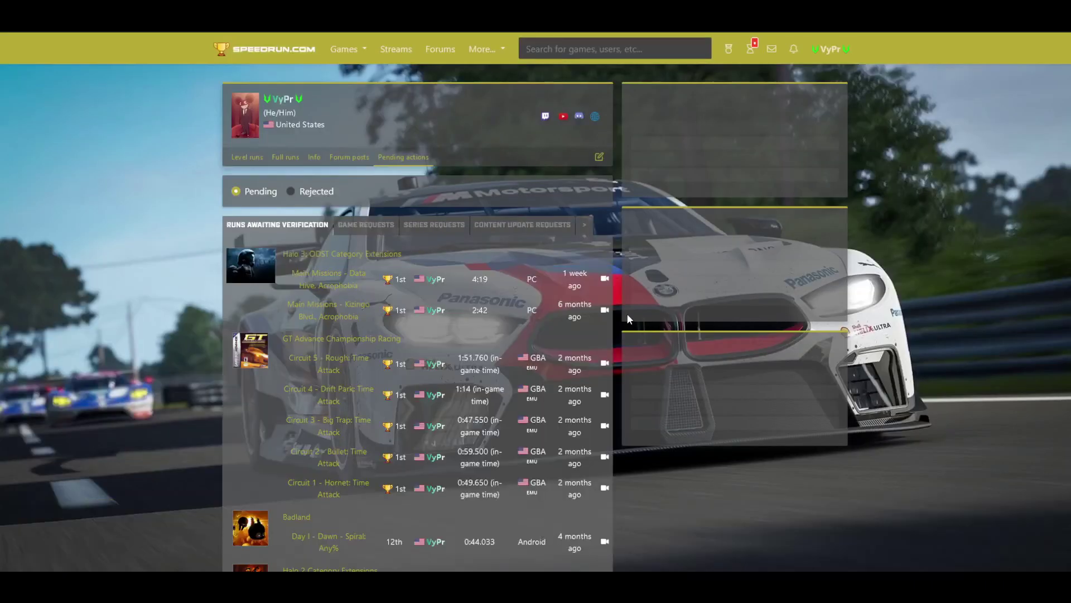
scroll(493, 284, down, 2)
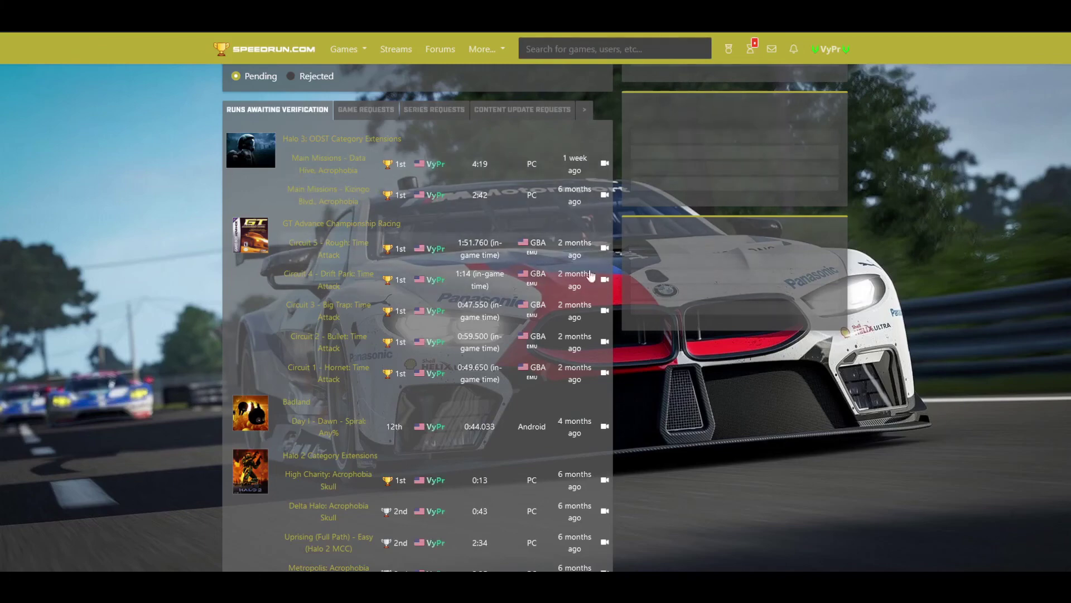
scroll(558, 407, down, 4)
scroll(558, 408, down, 3)
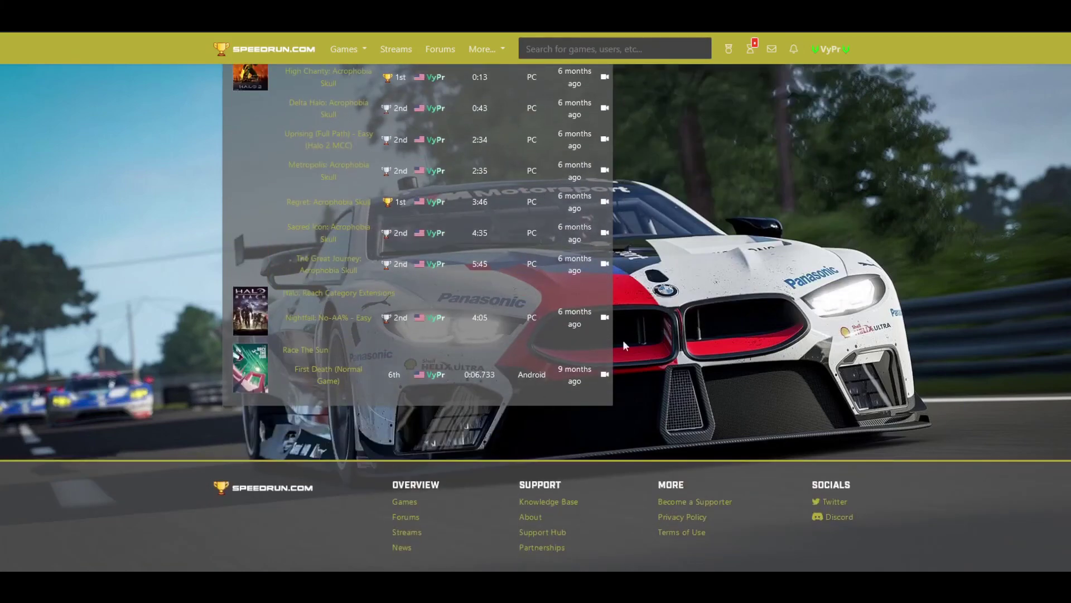
scroll(554, 318, up, 7)
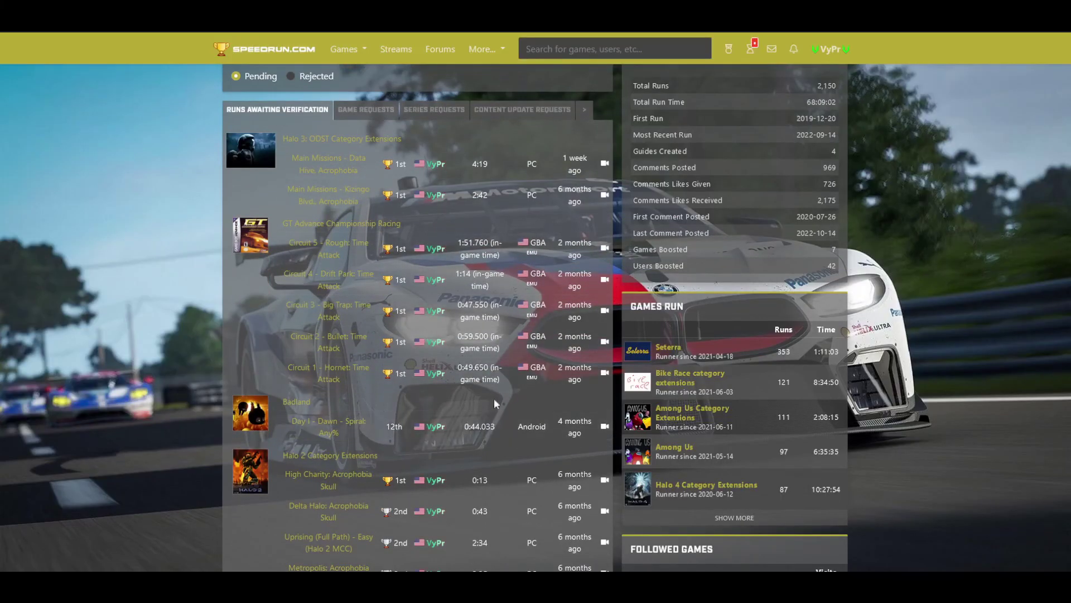
scroll(608, 382, up, 2)
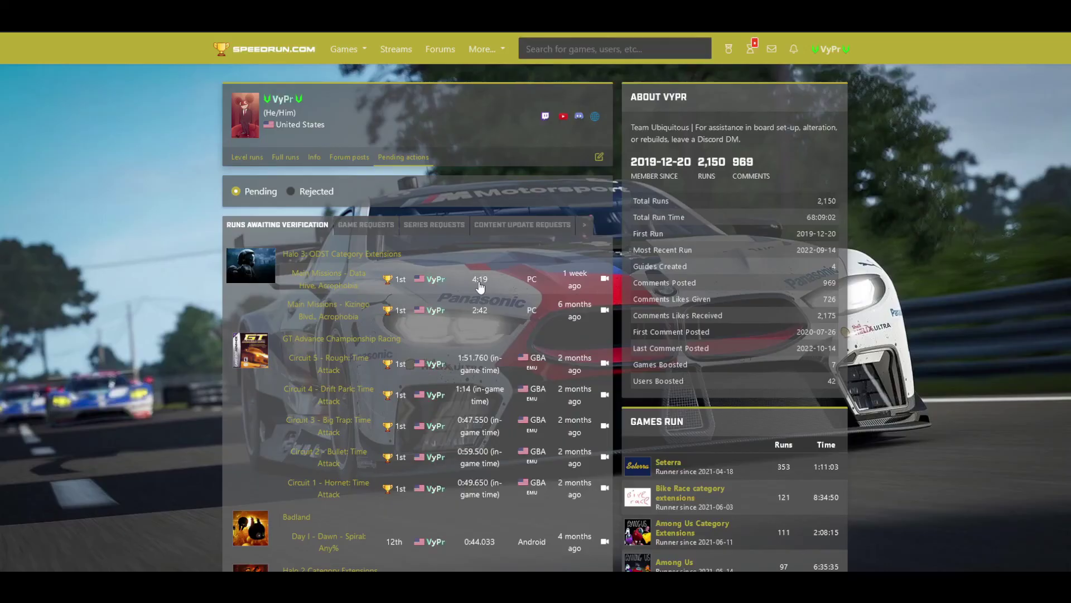
Step: Open the pending Halo 3: ODST Data Hive, Acrophobia run of 4:19 and open its details for editing
click(328, 286)
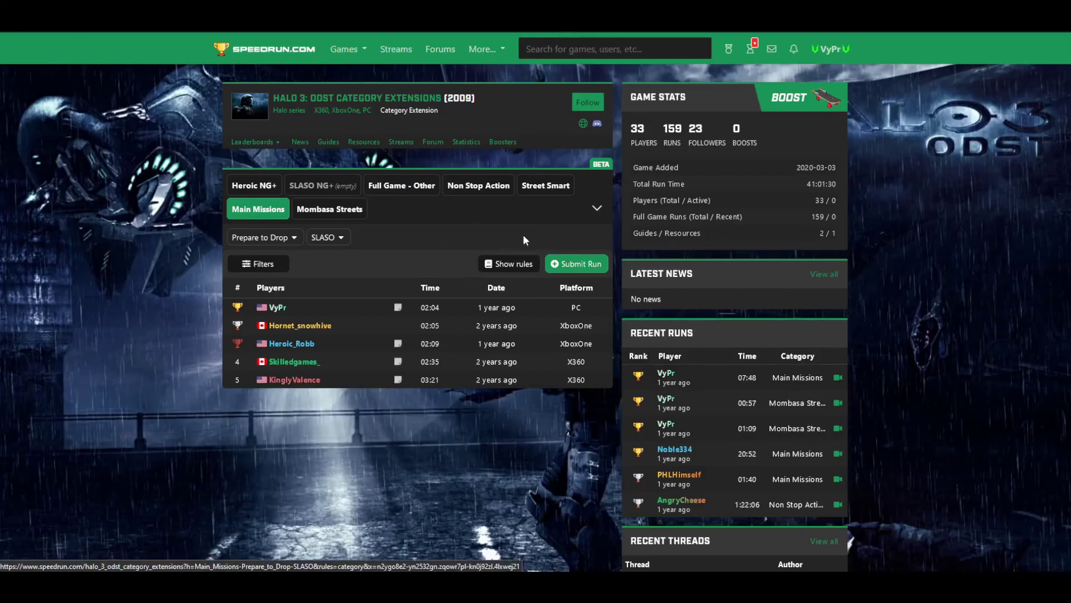
key(alt+Left)
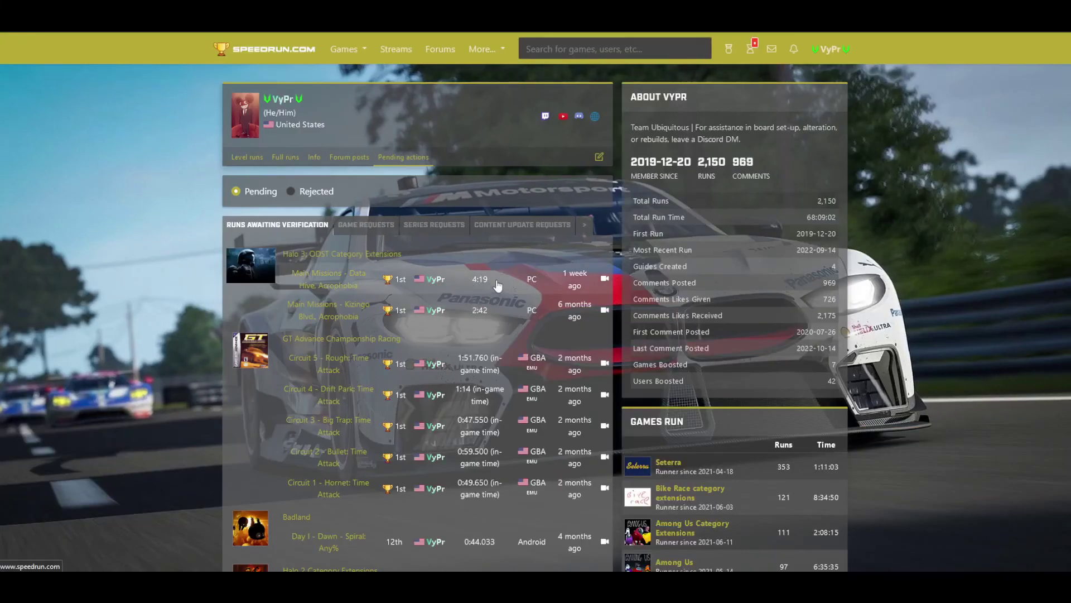
click(490, 281)
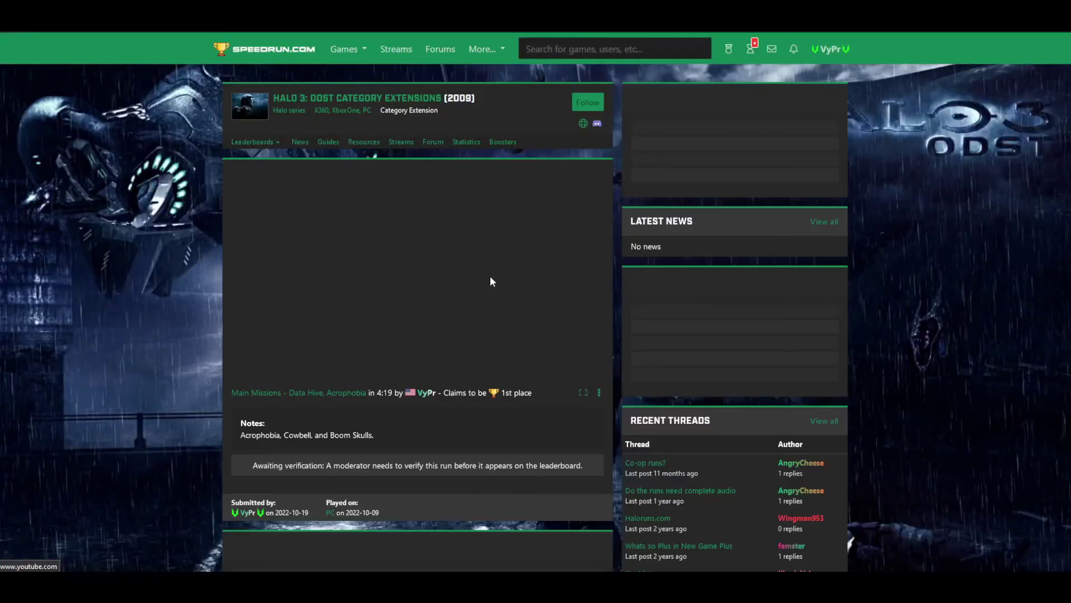
scroll(491, 296, down, 1)
click(599, 336)
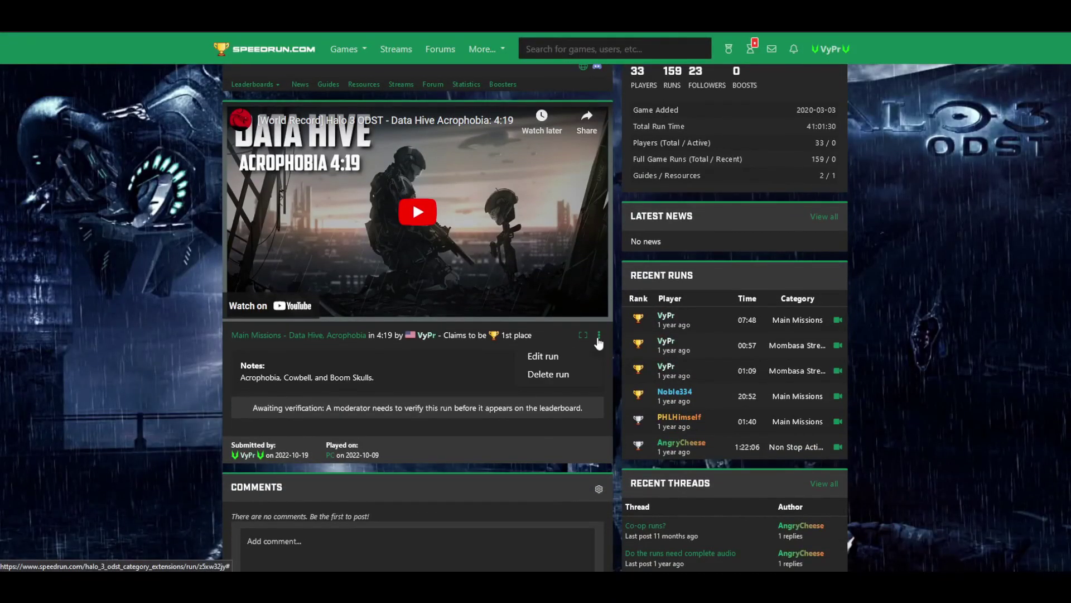
click(547, 357)
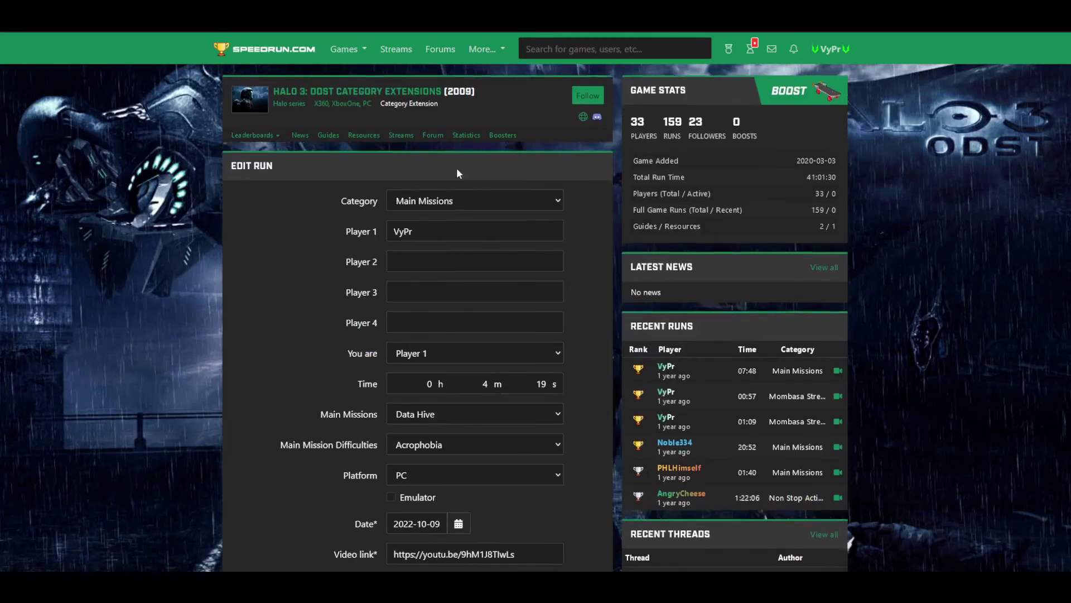
Step: Try changing the run time's seconds to 18, restore them to 19, and return to the run page
scroll(406, 414, down, 5)
scroll(562, 310, up, 2)
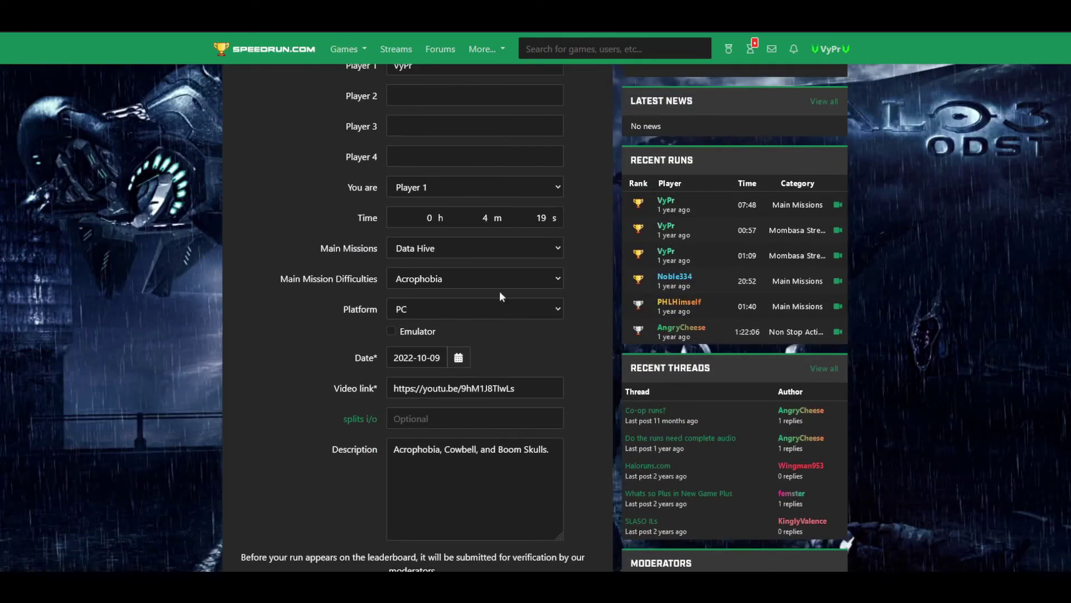
click(543, 216)
key(BackSpace)
text(8)
key(BackSpace)
text(9)
scroll(506, 486, down, 2)
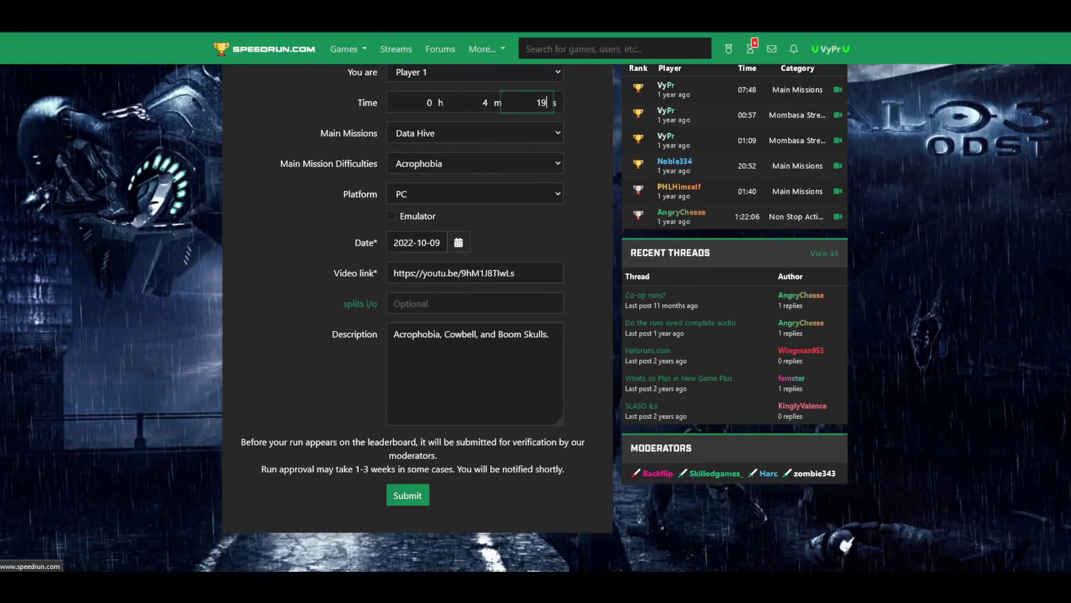
key(Return)
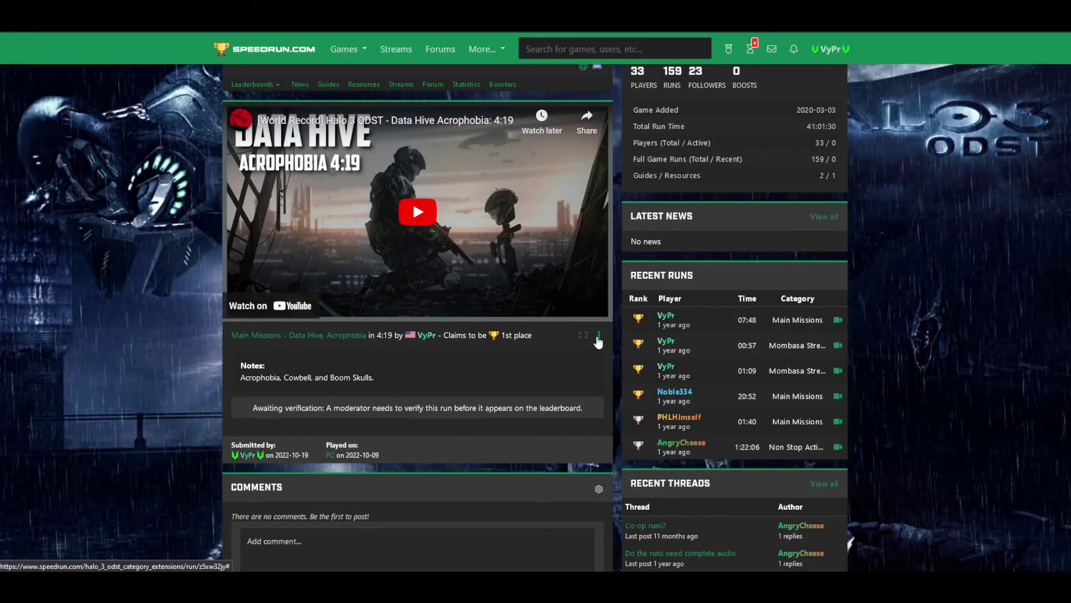
Step: Start deleting the pending run and decline the deletion confirmation
click(600, 336)
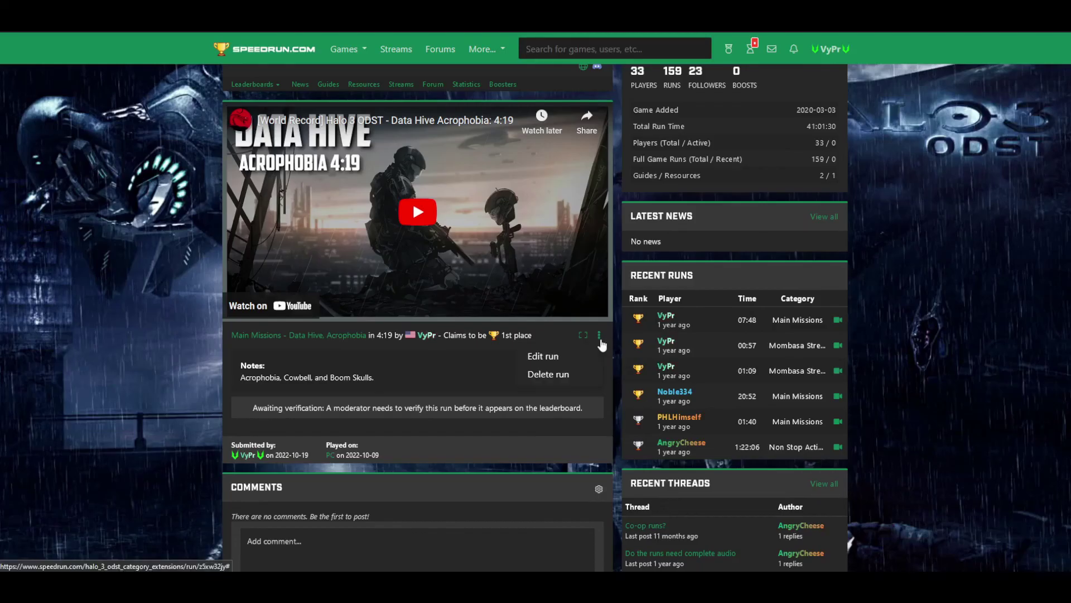
click(558, 377)
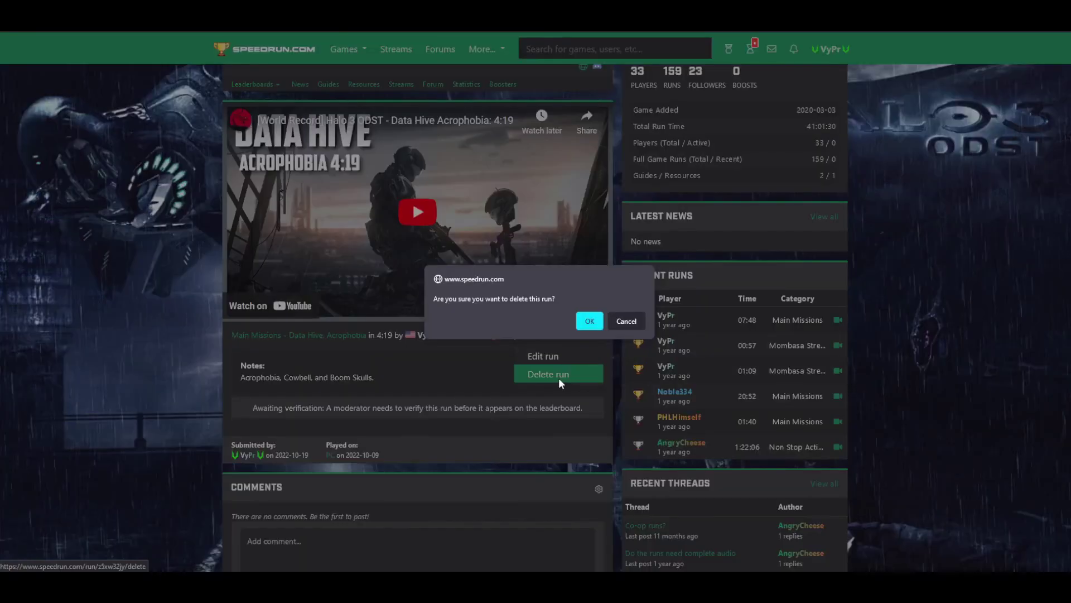
click(627, 321)
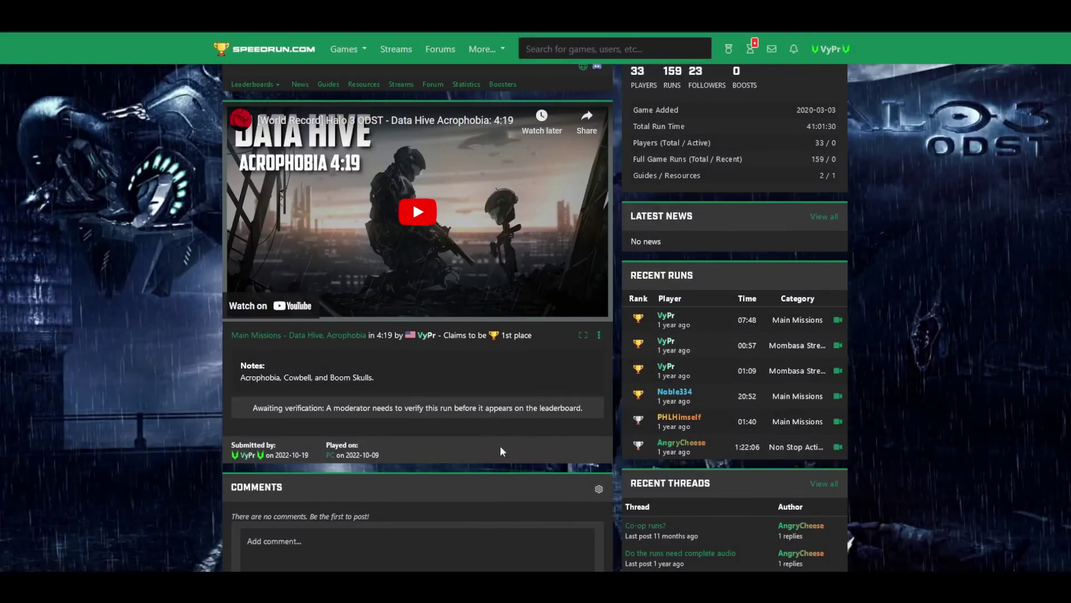
Step: Look at the run's comments section and its field for adding a comment
scroll(333, 428, down, 3)
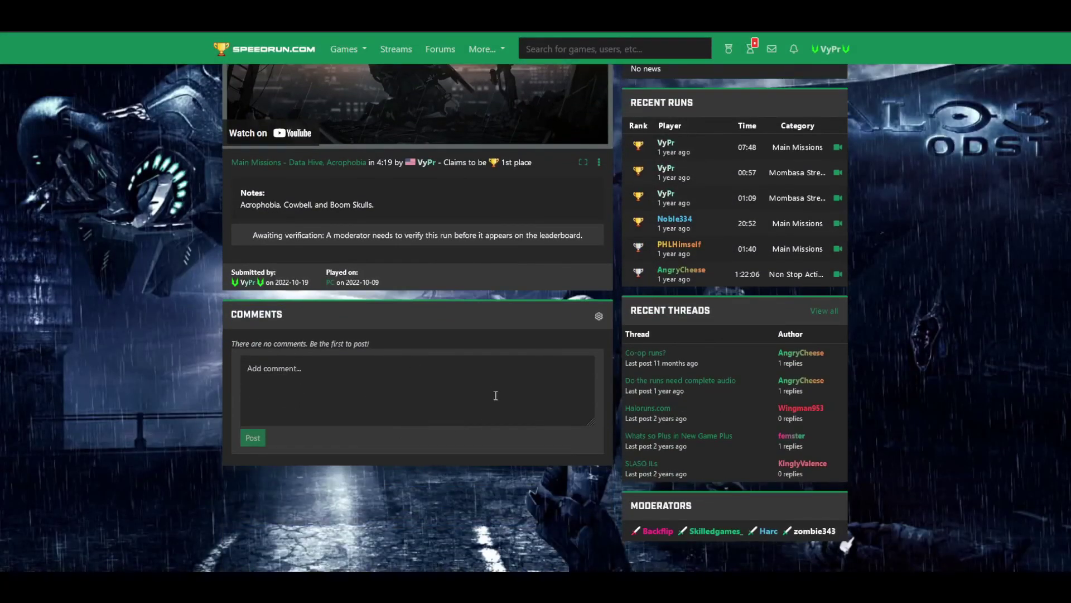
click(446, 398)
scroll(363, 346, up, 4)
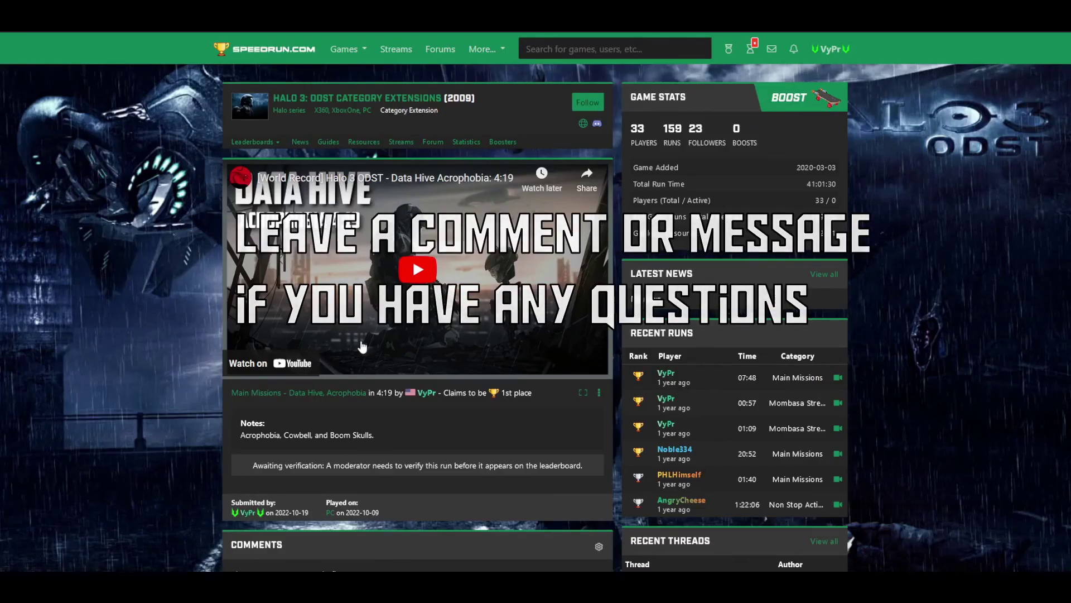
Step: Open the signed-in account's profile page, view its Discord contact, and dismiss the contact dialog
click(834, 54)
click(847, 43)
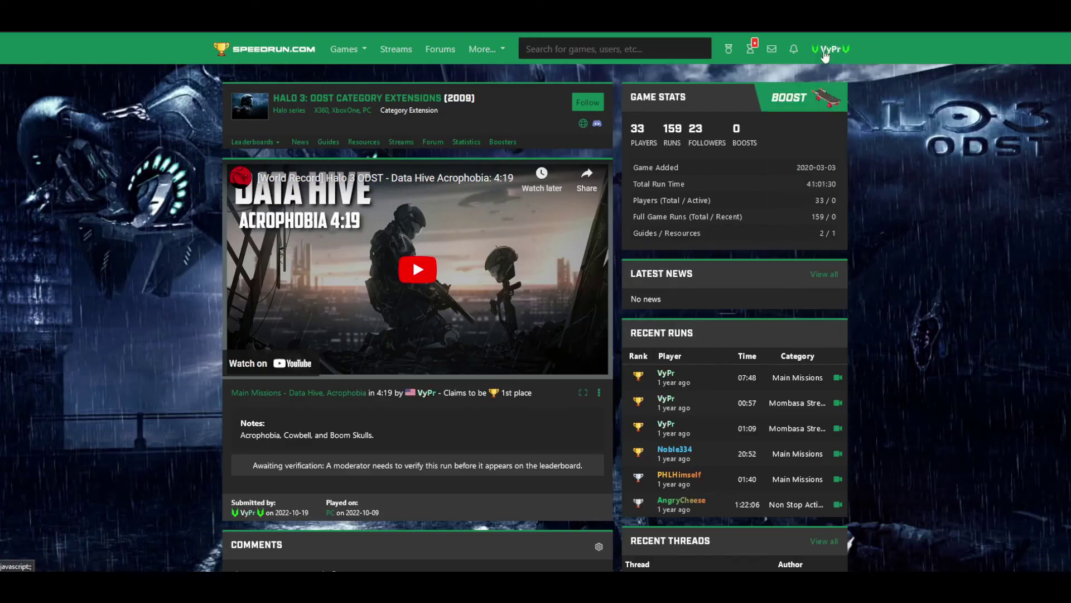
click(842, 50)
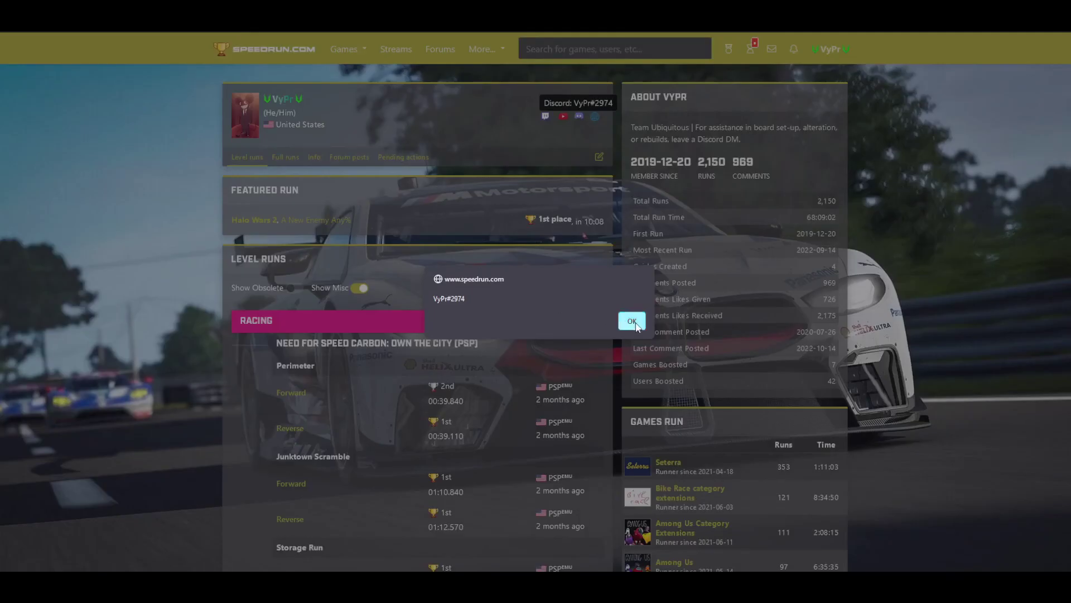
click(628, 320)
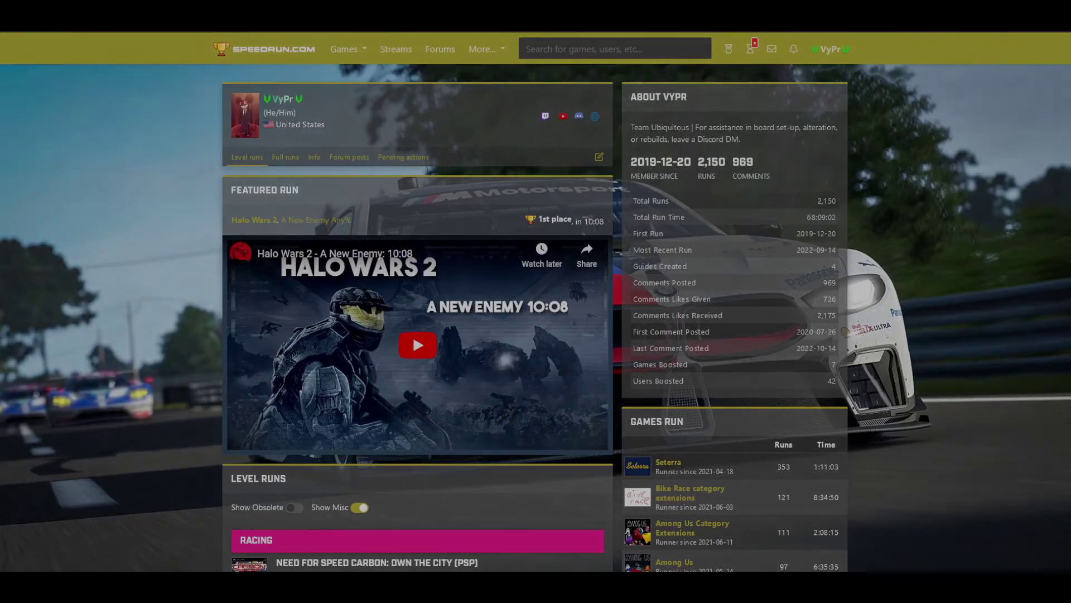